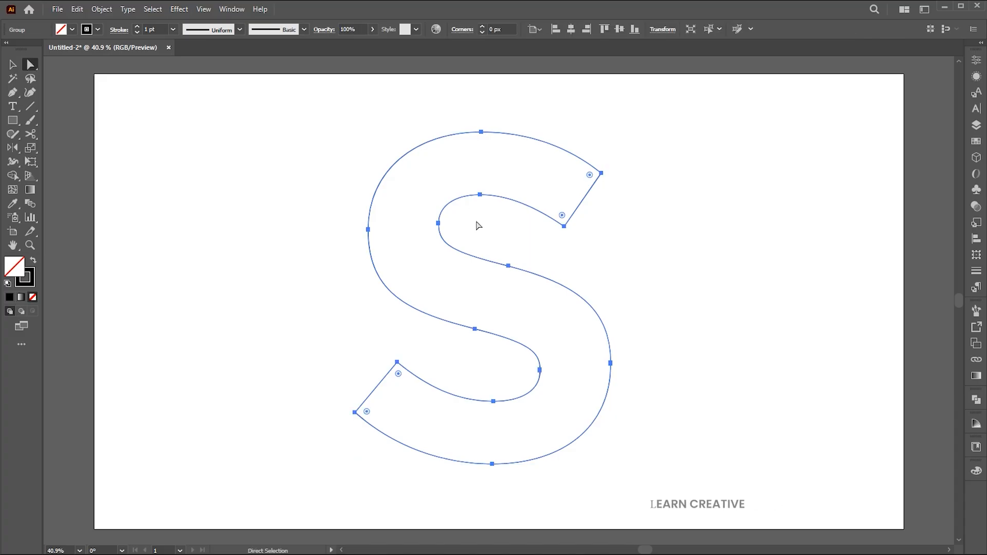
- Delete the outer corner anchor at the S outline's lower-left end and the inner corner anchor at its upper-right end
left_click_drag(344, 391, 380, 442)
key("Delete")
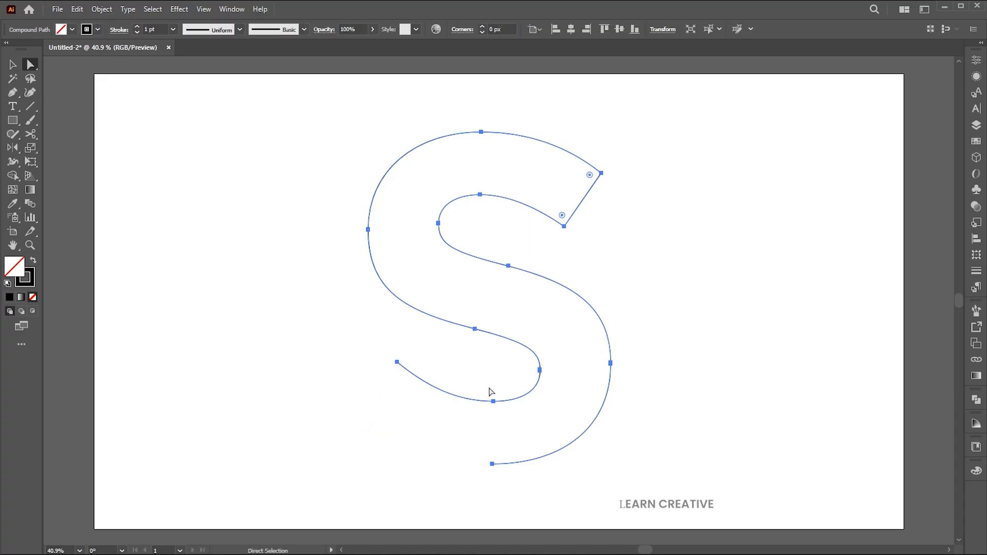
left_click_drag(589, 251, 542, 214)
key("Delete")
left_click(656, 262)
- Ungroup the opened S outline and release its compound path so the two curves are separate
key("v")
left_click(452, 205)
right_click(452, 204)
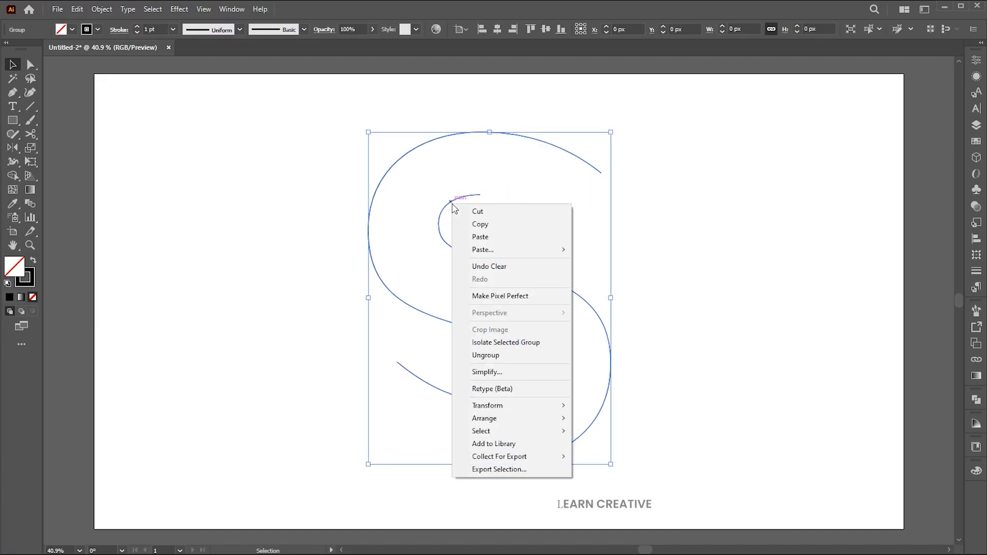
left_click(491, 356)
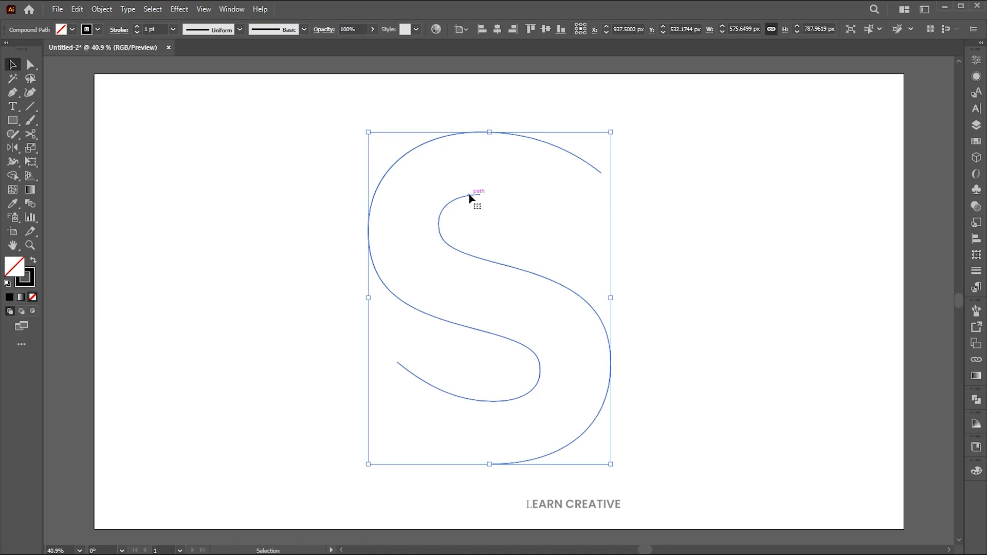
right_click(470, 200)
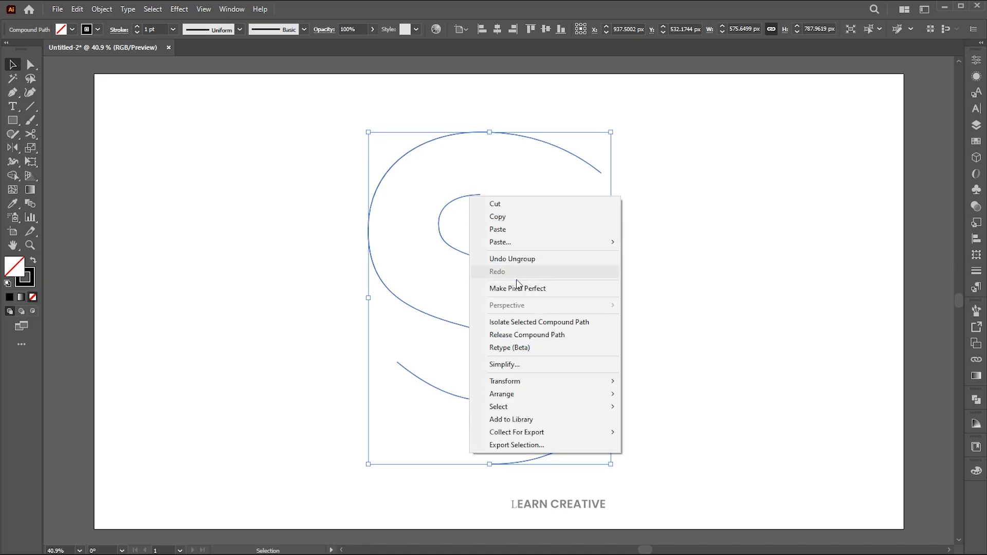
left_click(503, 336)
left_click(709, 280)
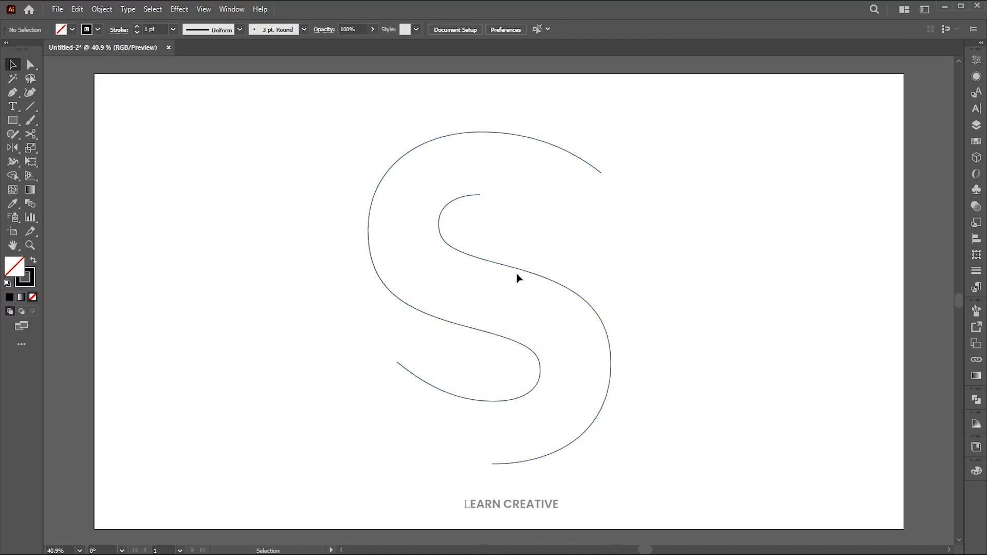
left_click(565, 275)
left_click(639, 268)
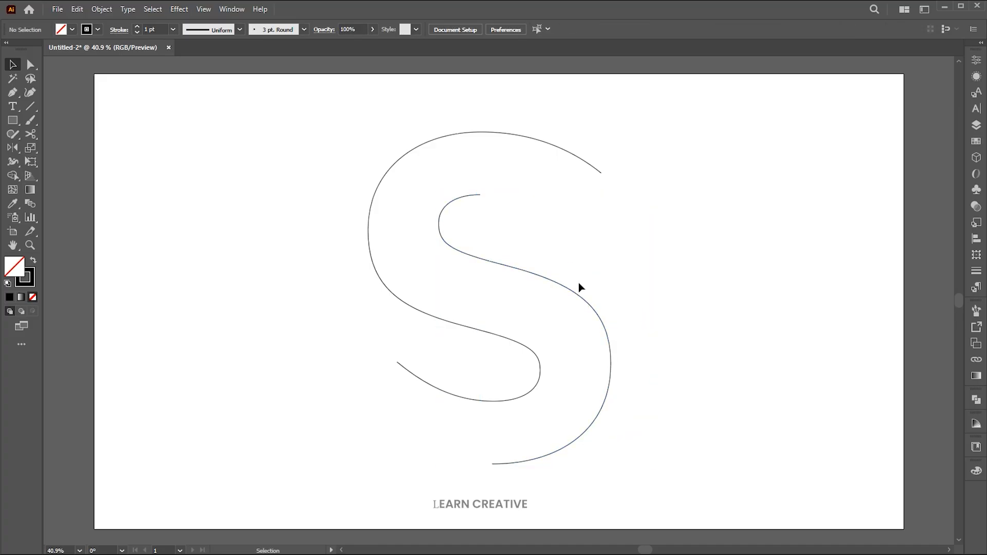
- Start type on a path at the lower-left end of the S's upper curve with a 100 pt font size
left_click(17, 108)
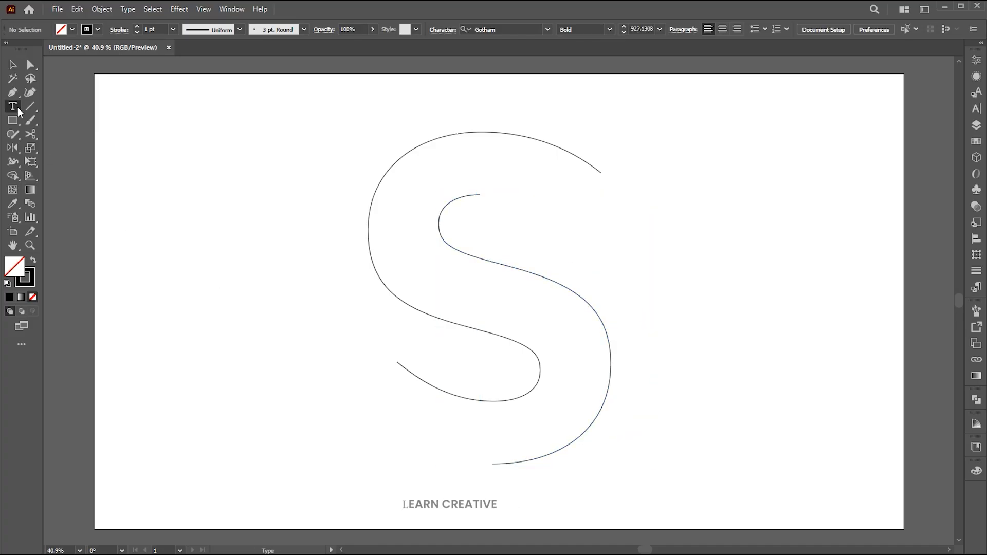
left_click(14, 113)
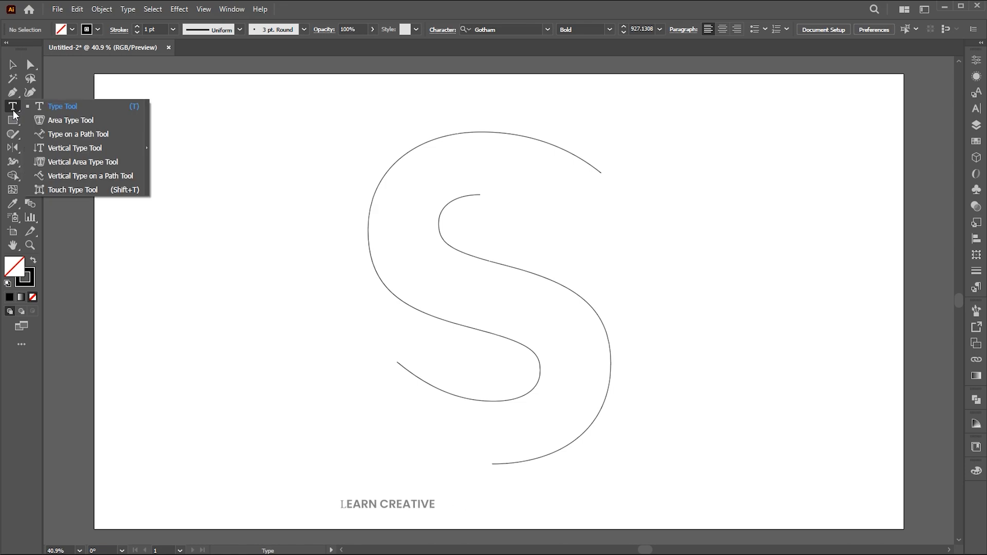
left_click(91, 135)
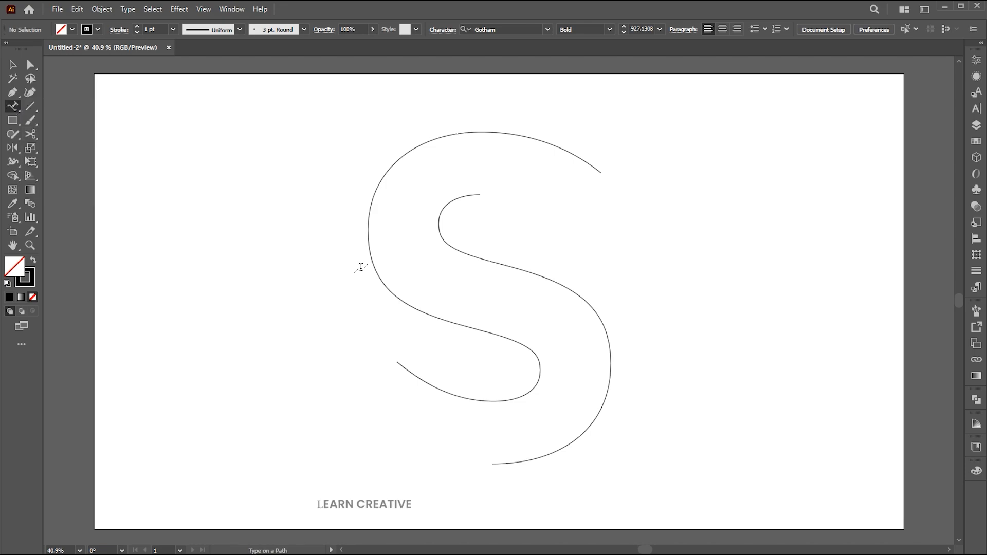
left_click(404, 364)
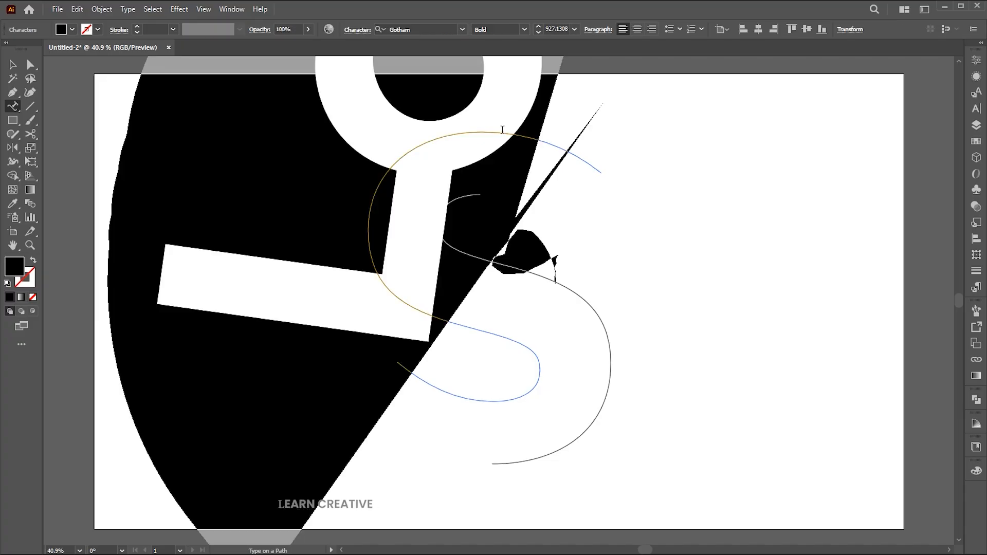
left_click(557, 29)
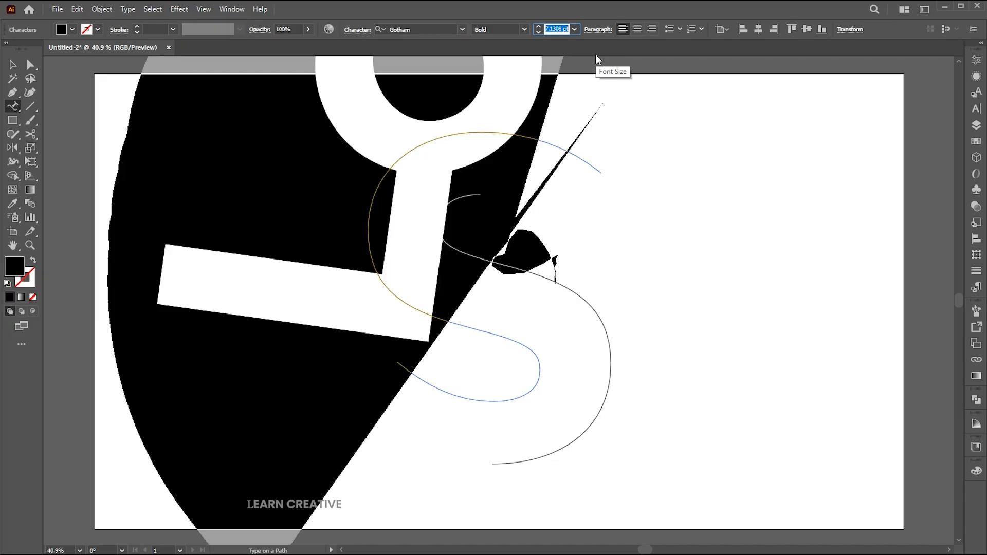
type("100")
key("Return")
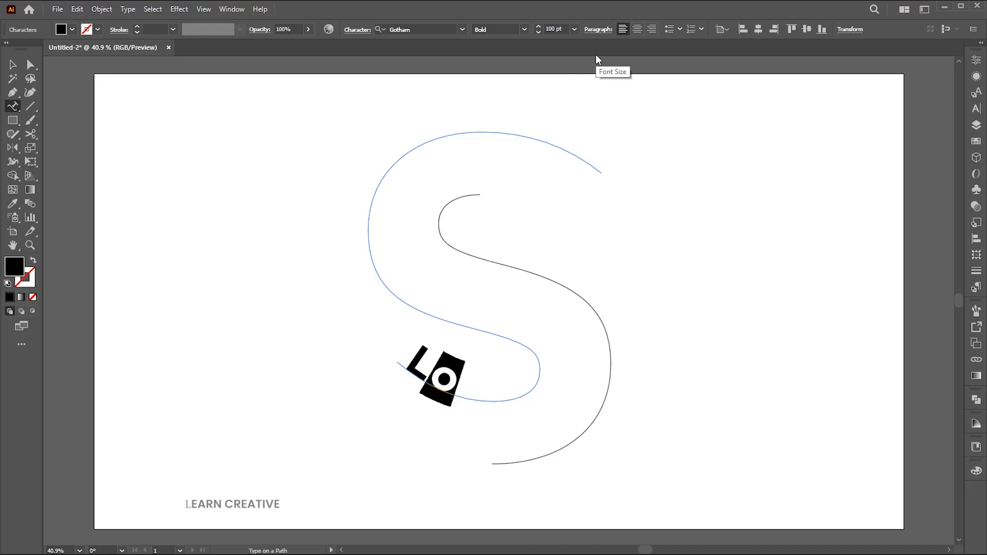
- Enter "Learn creative graphics" as the text along the S's upper curve
type("Ler")
key("BackSpace")
key("BackSpace")
type("e")
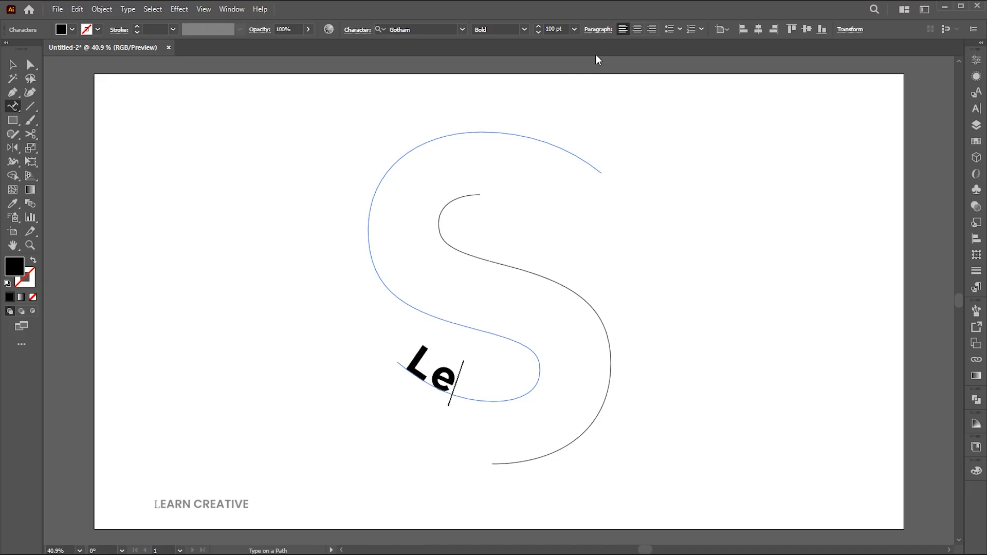
type("arn cre")
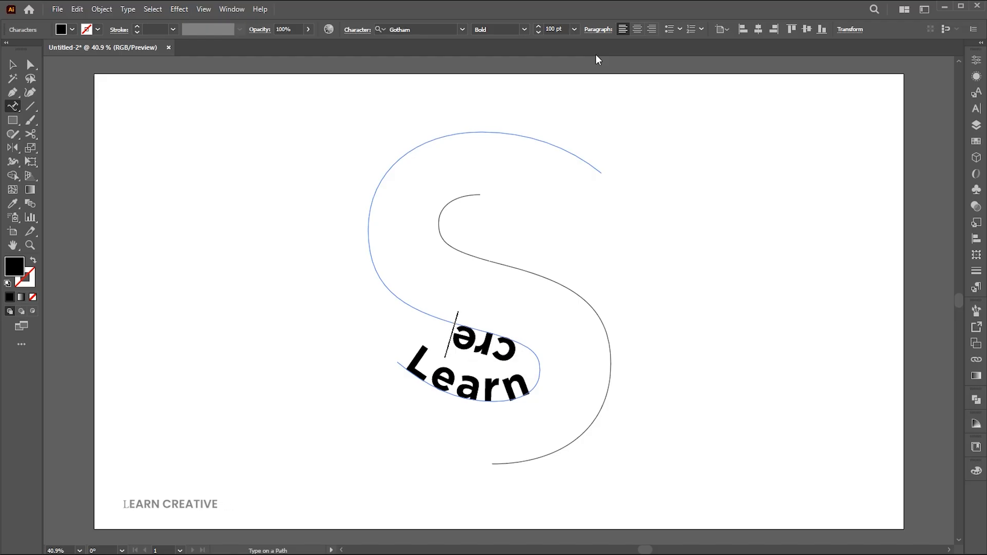
type("ative graphics")
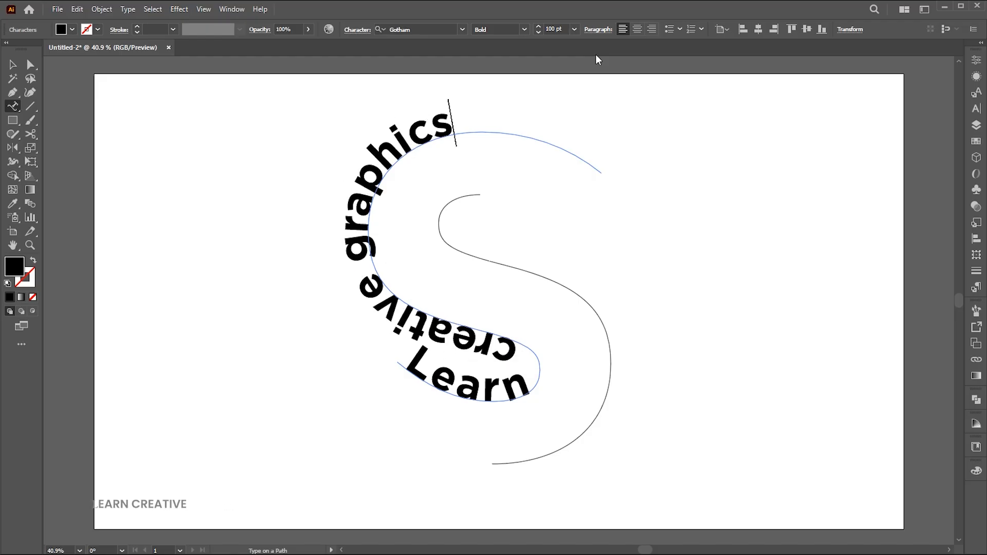
key("Escape")
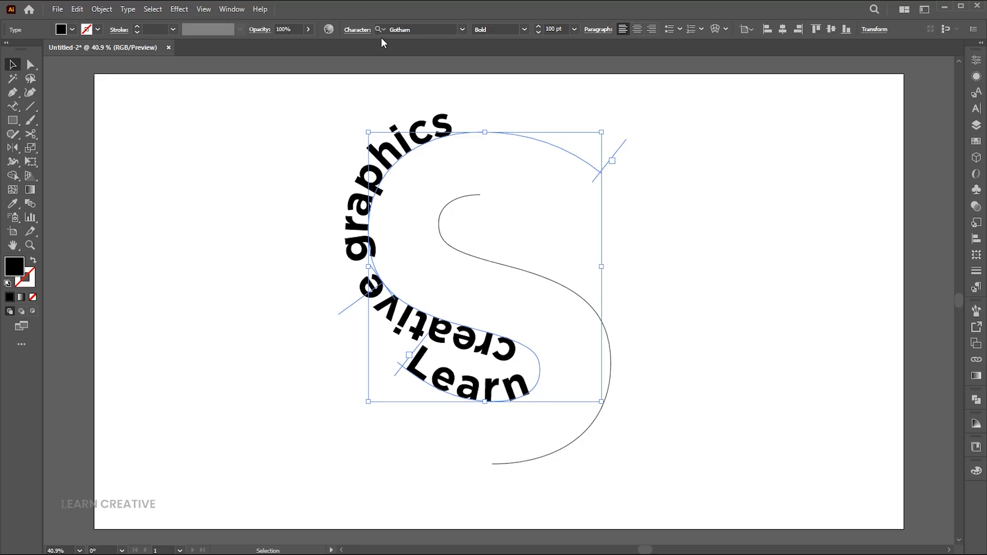
- Convert the path text to uppercase and set its font to Placard Condensed
left_click(128, 8)
mouse_move(157, 190)
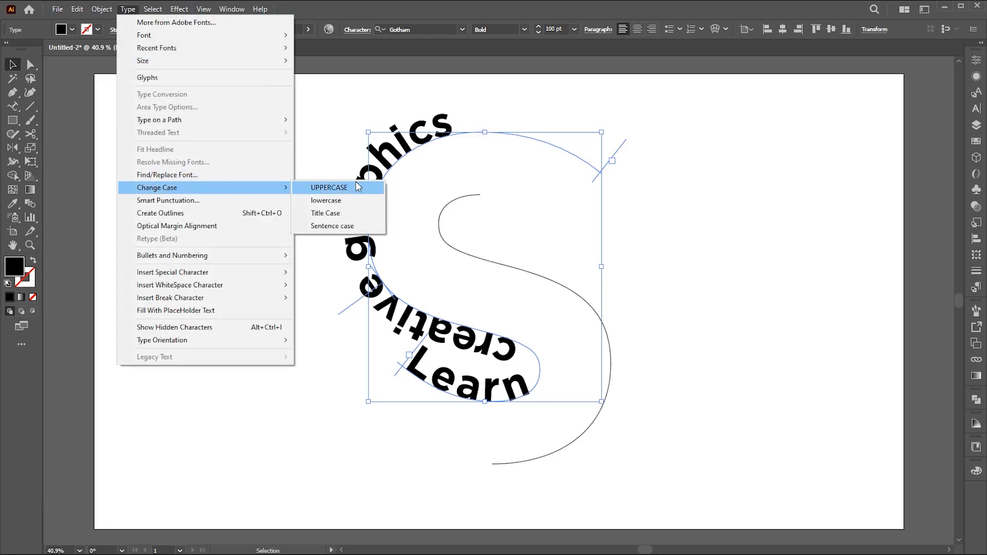
left_click(359, 185)
left_click(423, 30)
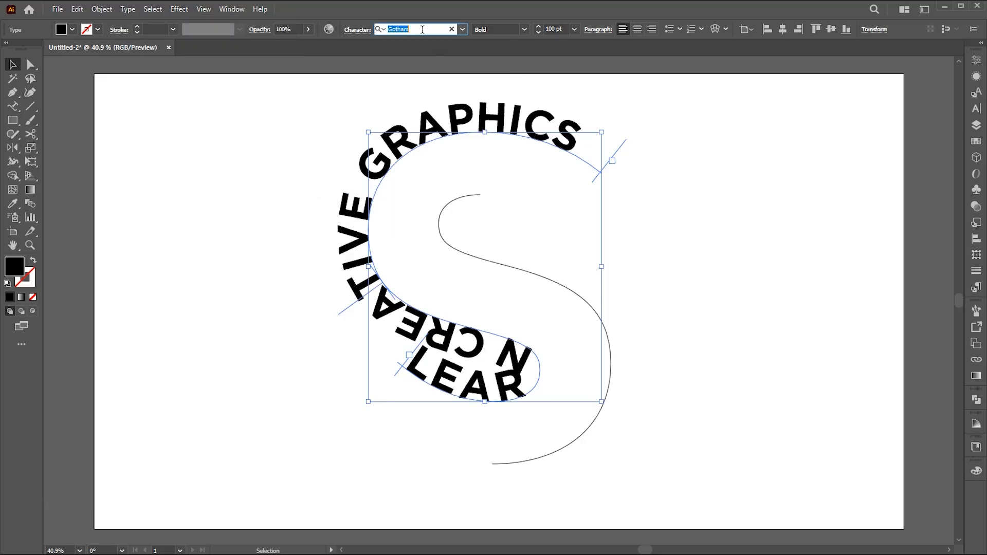
type("place")
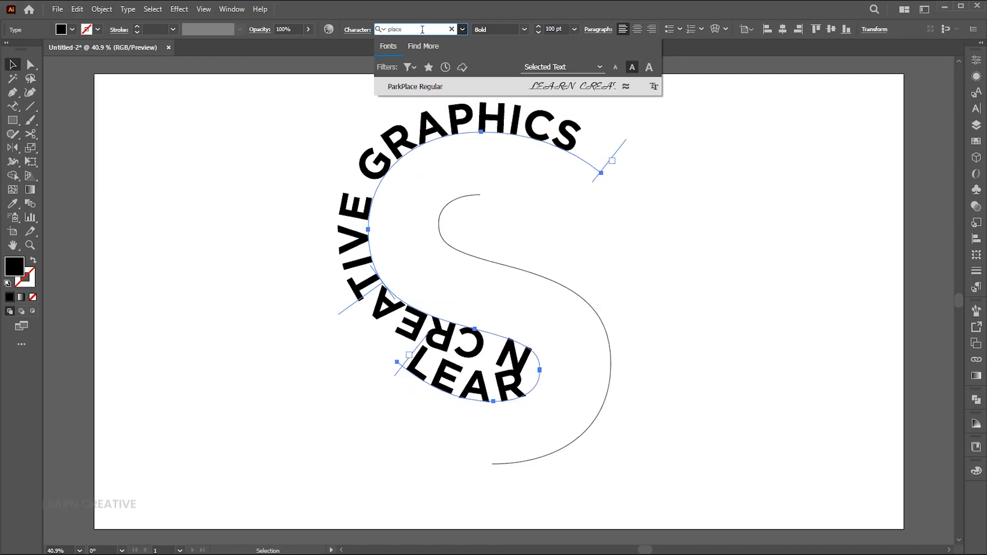
left_click(409, 83)
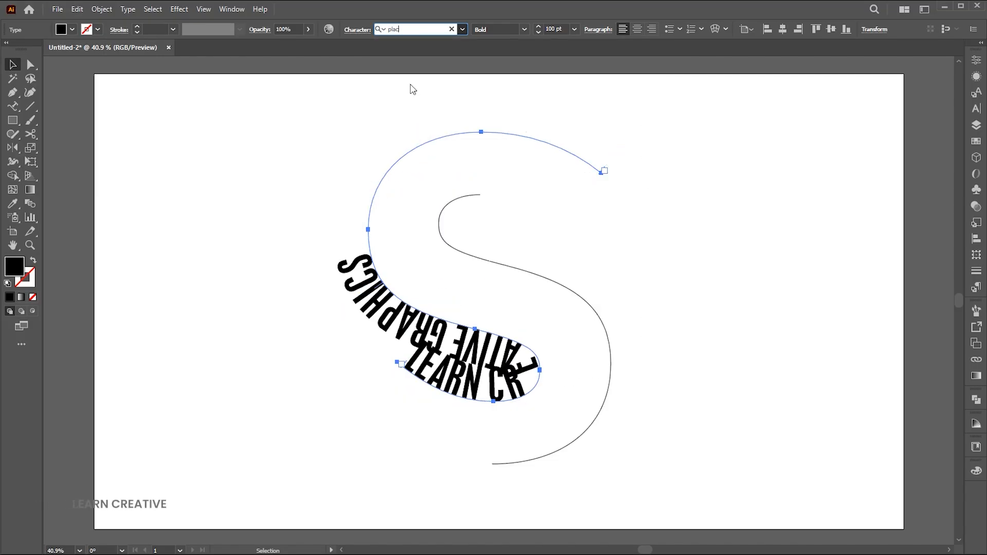
- Paste another "LEARN CREATIVE GRAPHICS" at the end of the text on the upper curve, then deselect it
key("t")
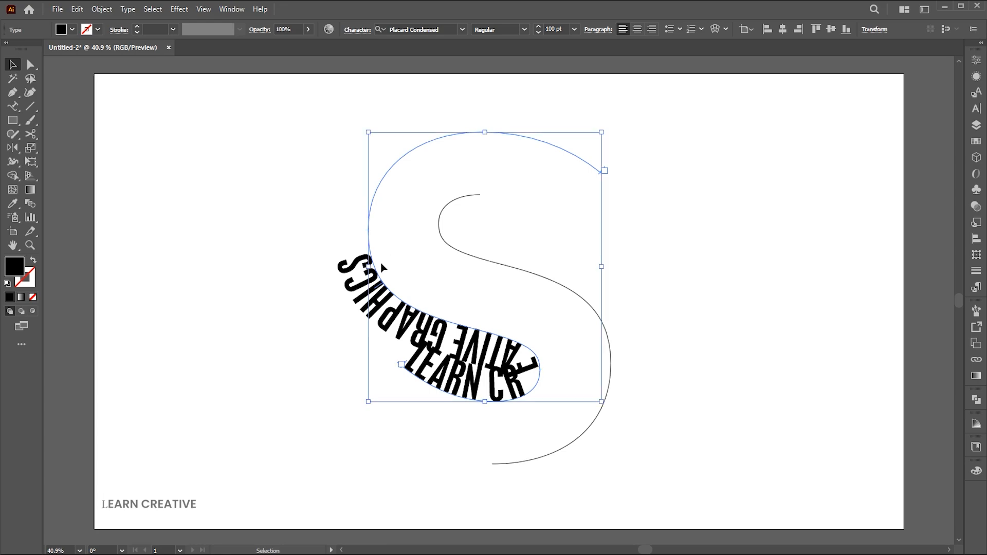
left_click(361, 259)
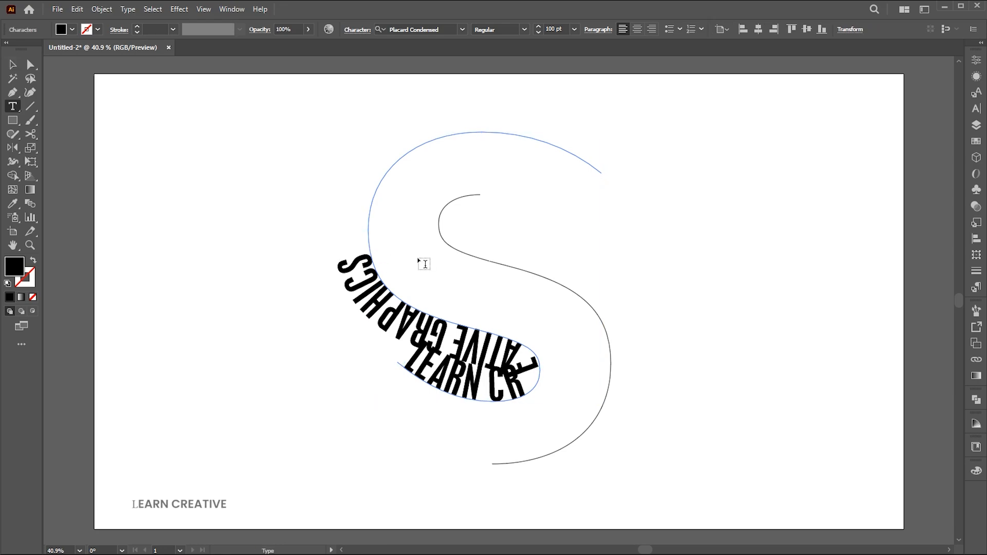
type("LEARN CREATIVE GRAPHICS")
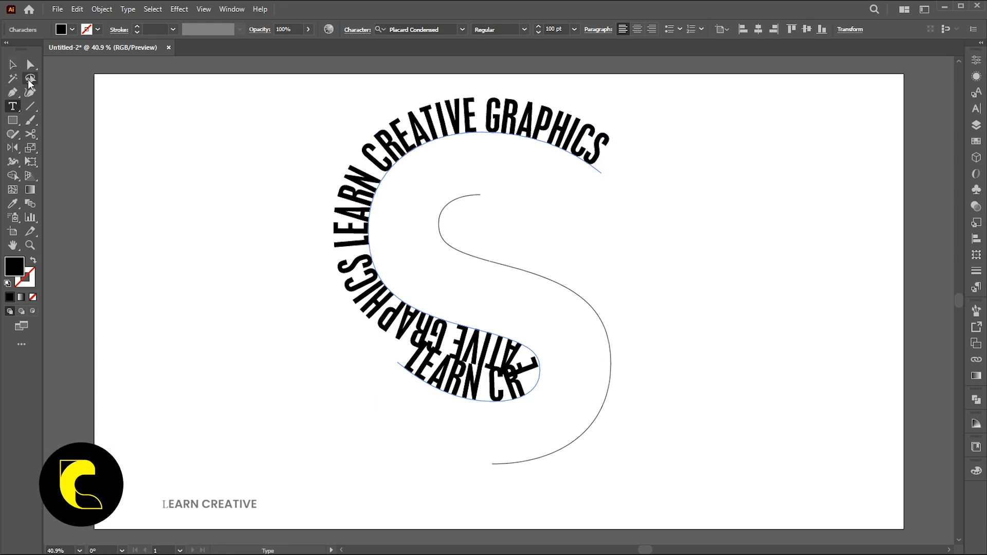
left_click(13, 64)
key("ctrl+shift+a")
- Create type on the remaining S curve from its upper end and paste "LEARN CREATIVE GRAPHICS" as its text
left_click(11, 107)
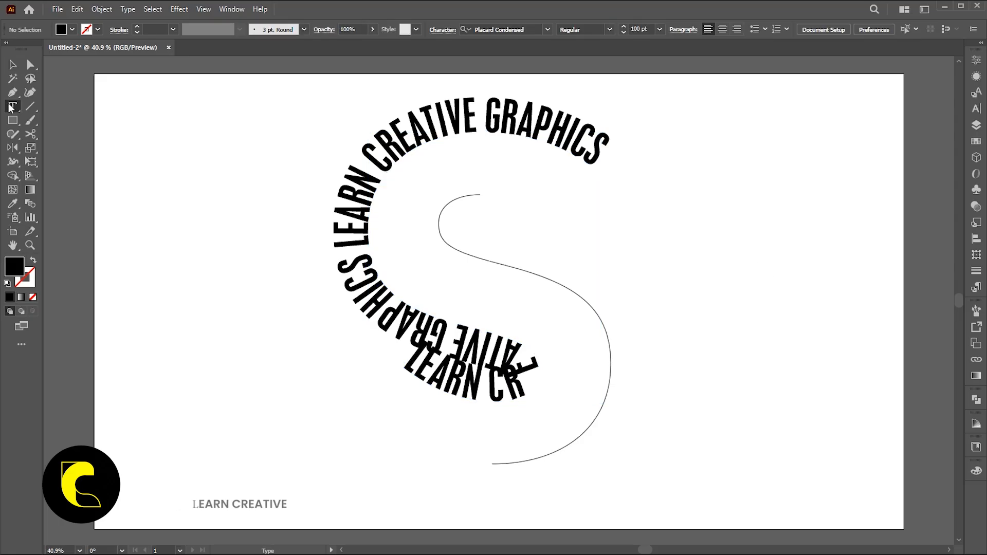
left_click(60, 134)
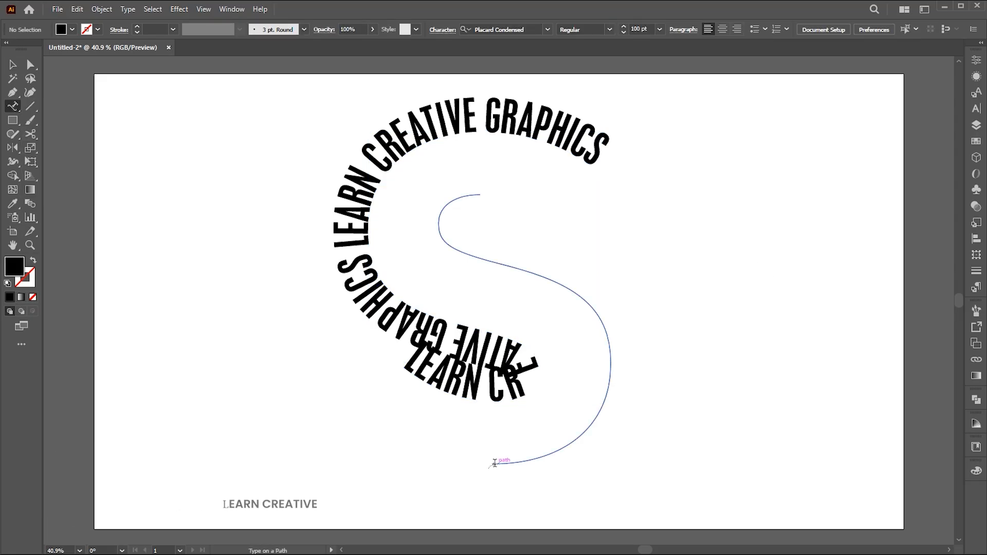
left_click(481, 195)
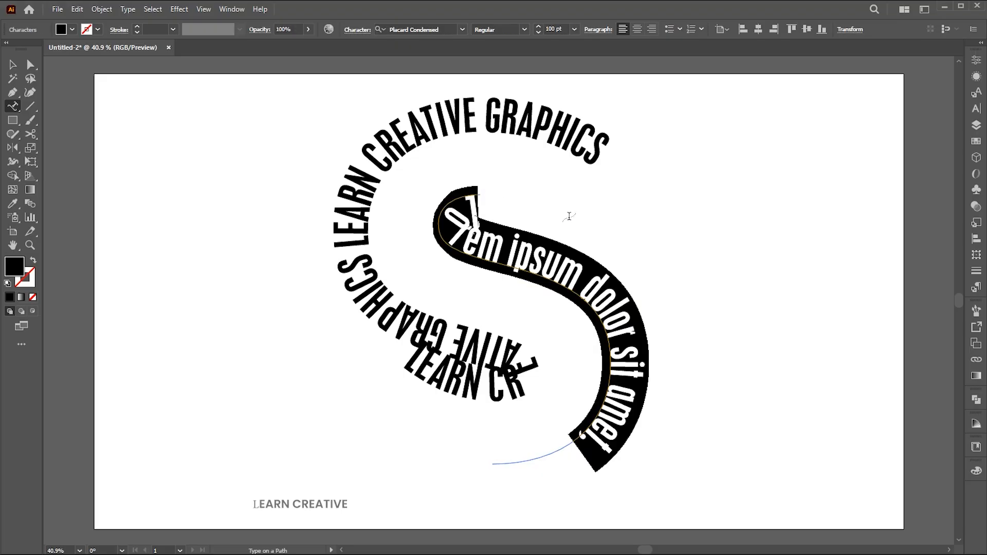
type("LEARN CREATIVE GRAPHICS")
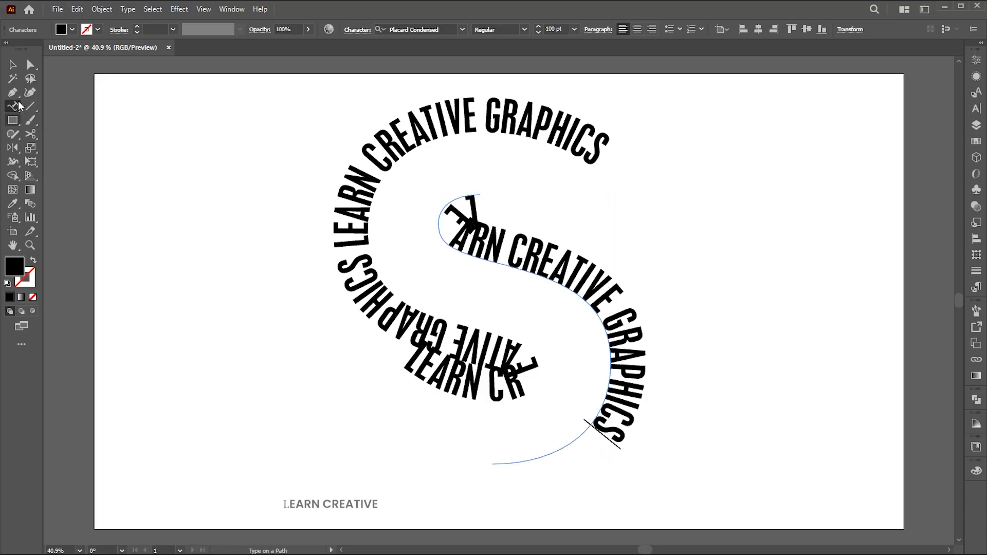
left_click(13, 65)
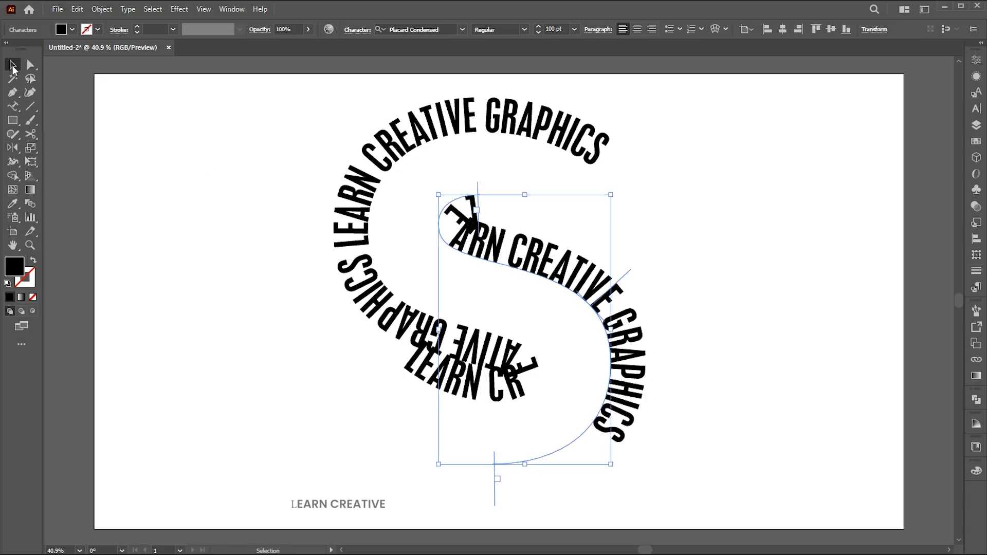
- Increase the tracking of the second curve's text until it reaches the lower end of the path
left_click(976, 109)
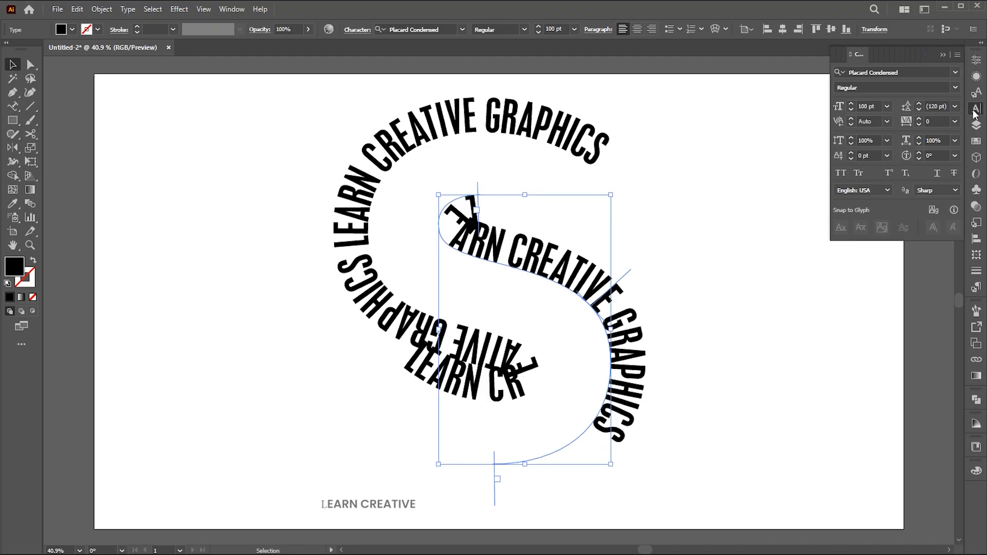
left_click(935, 121)
scroll(934, 121, "up", 5)
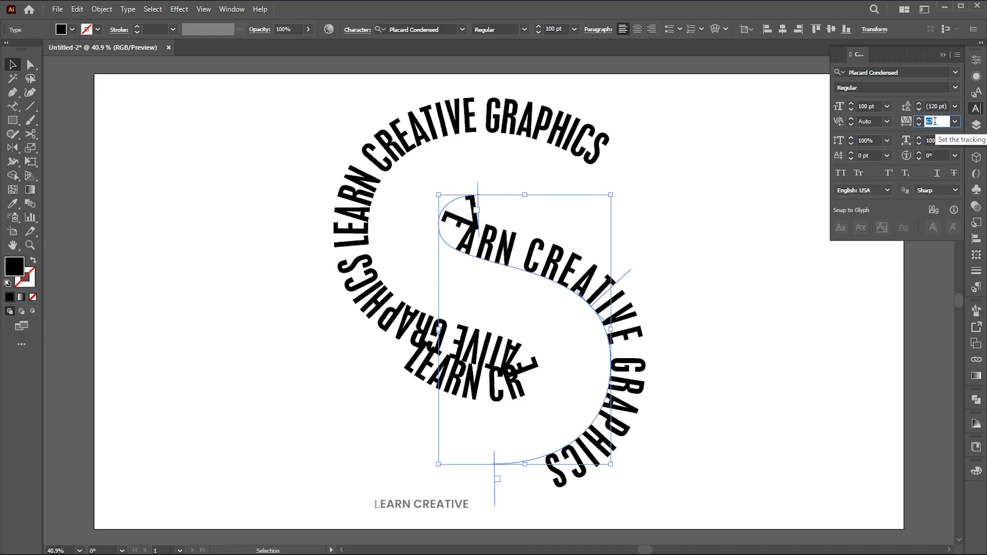
scroll(934, 121, "up", 6)
left_click(765, 222)
- Apply the Skew type-on-a-path effect to the text on both S curves, then deselect it
left_click_drag(723, 119, 341, 350)
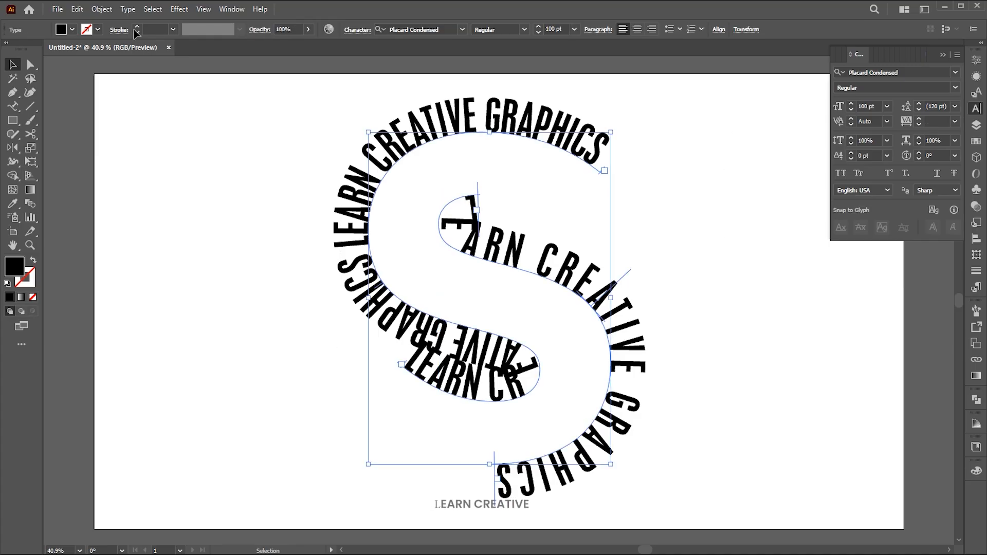
left_click(128, 9)
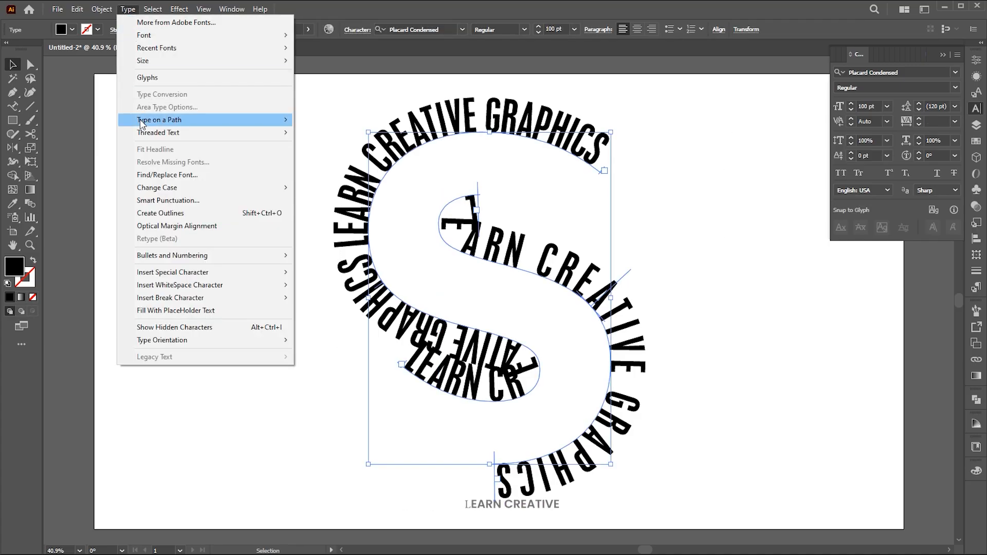
mouse_move(155, 120)
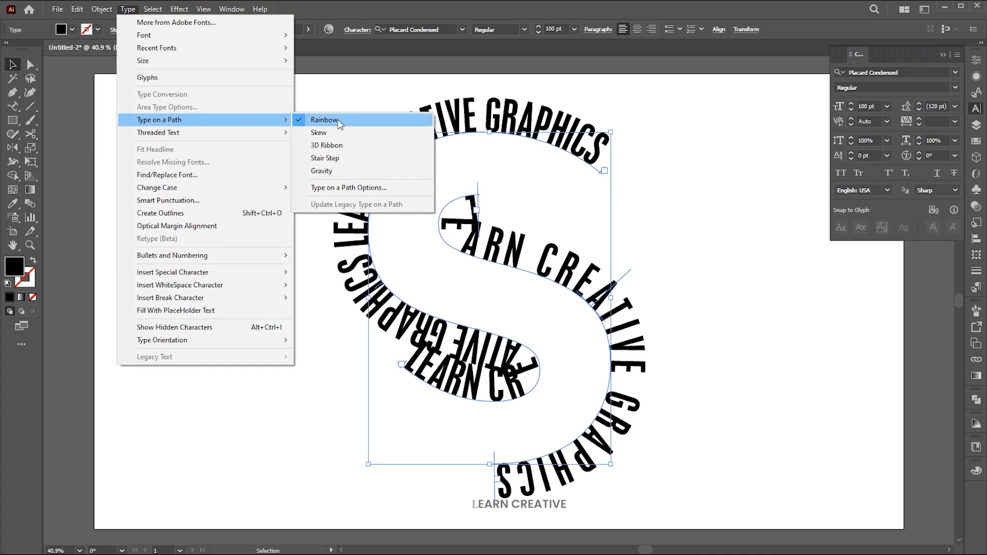
left_click(343, 188)
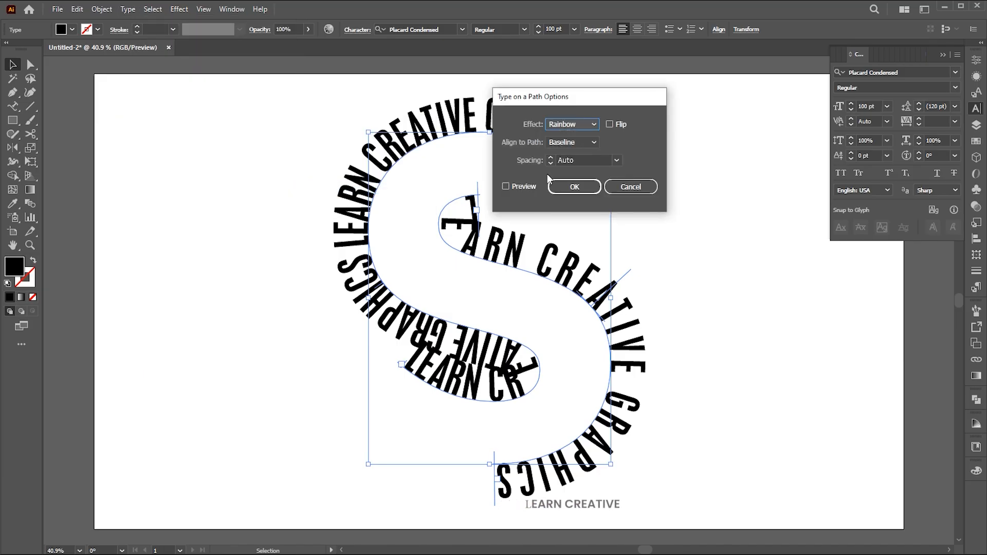
left_click(524, 186)
left_click(574, 124)
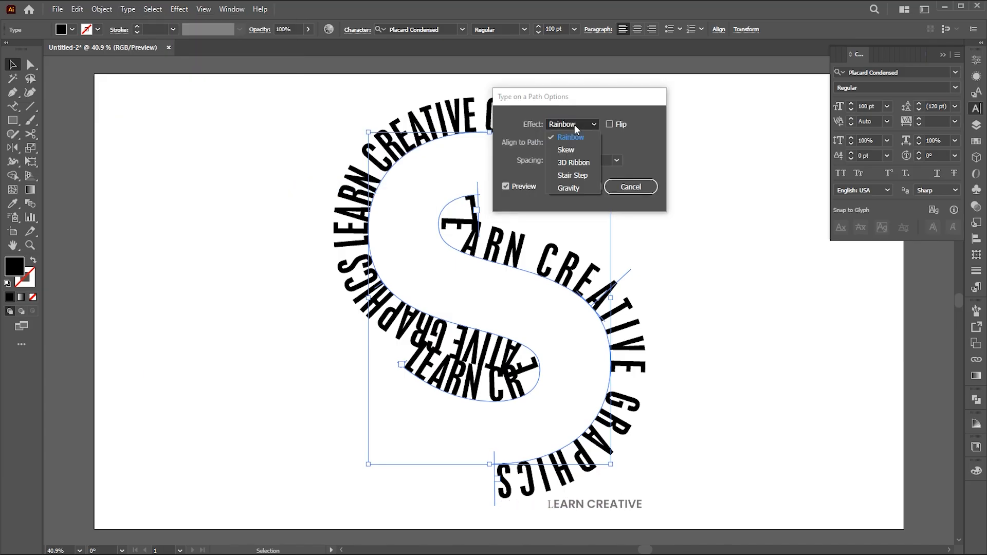
left_click(573, 150)
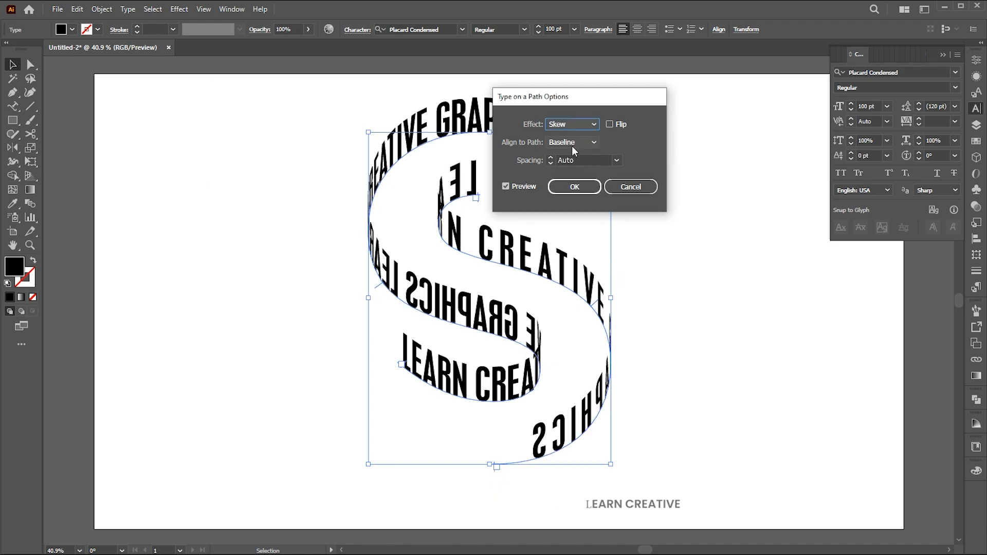
left_click(580, 187)
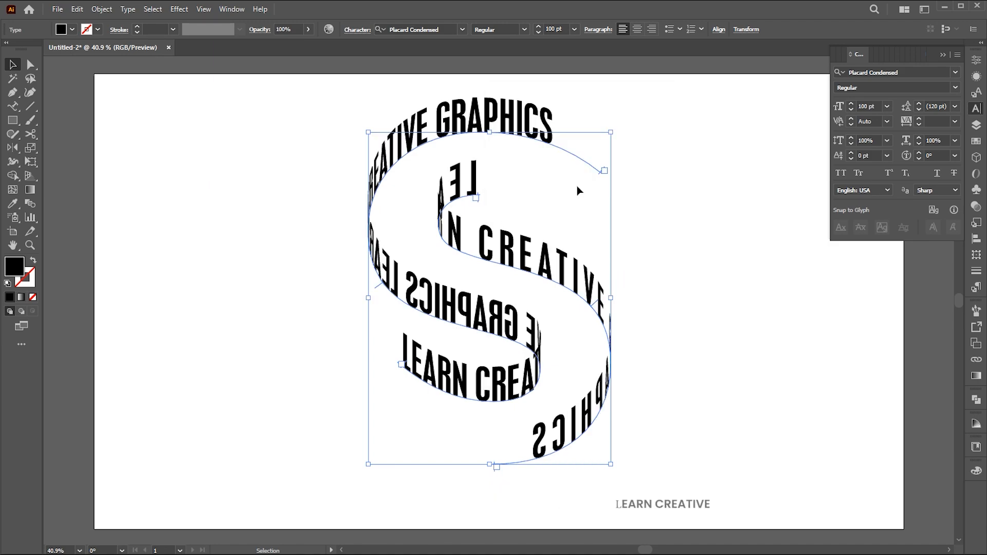
left_click(943, 54)
left_click(684, 199)
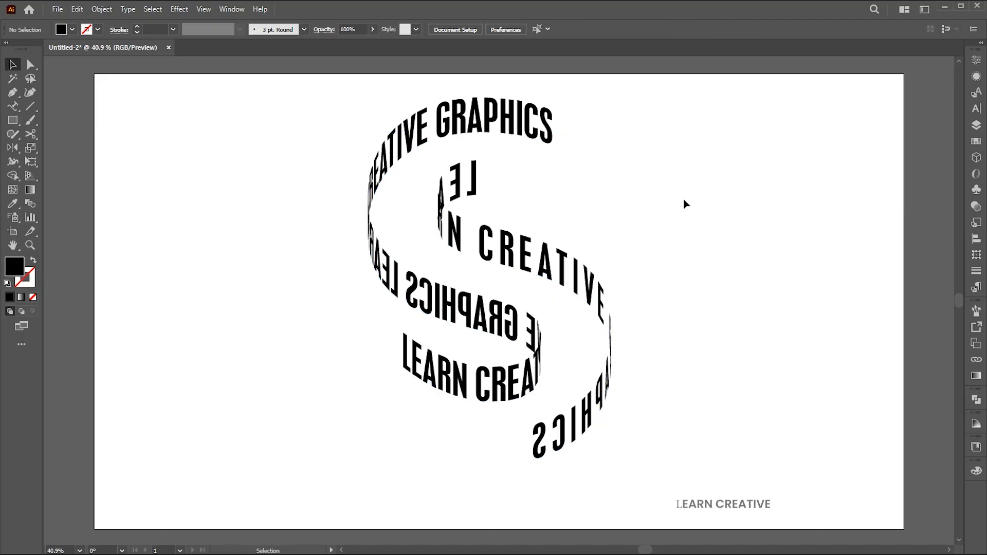
- Match the second curve's text formatting to the upper curve's text with the Eyedropper
left_click(601, 301)
key("i")
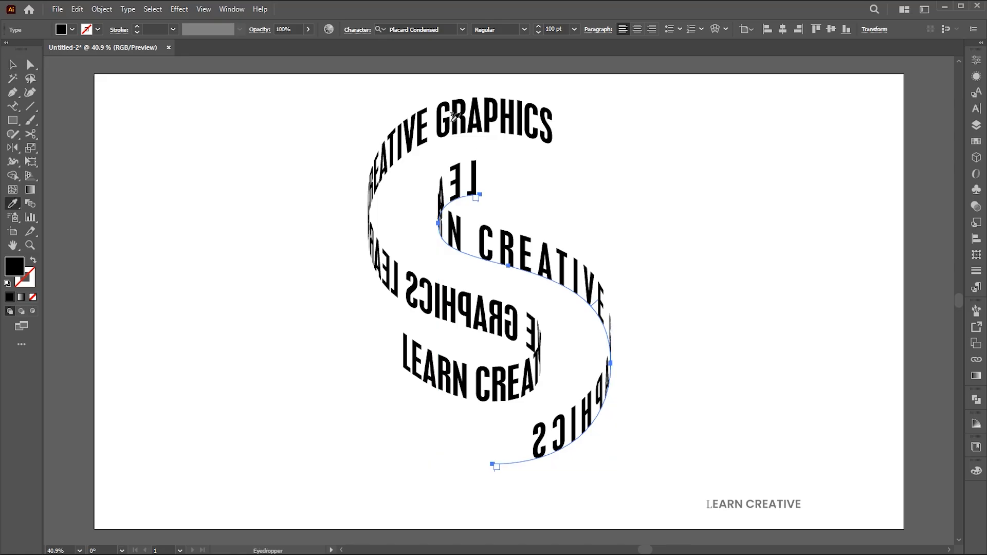
left_click(521, 131)
key("v")
- Paste another "LEARN CREATIVE GRAPHICS" at the end of the second curve's text and increase its tracking slightly
key("t")
left_click(610, 369)
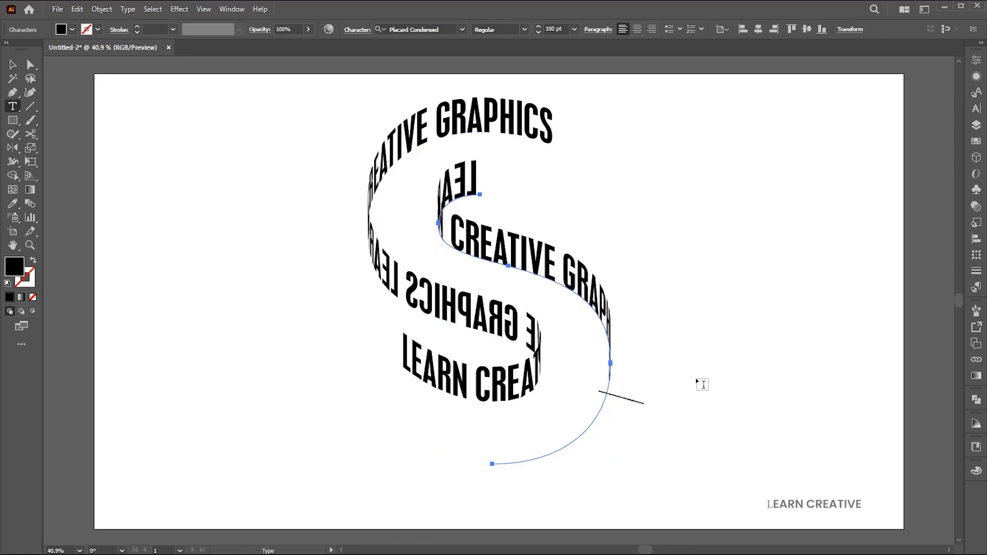
key("ctrl+v")
left_click(16, 68)
key("alt+Right")
key("alt+Right")
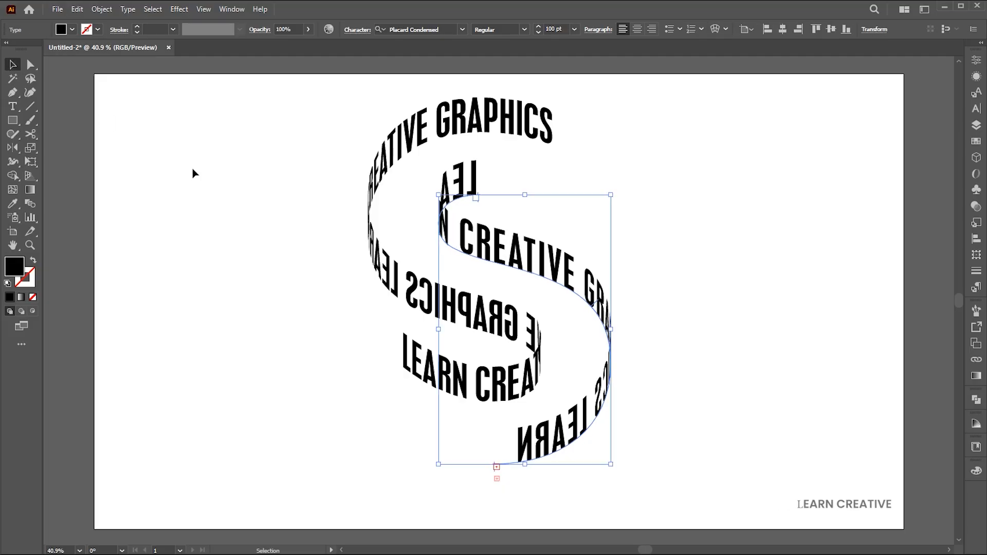
- Convert the text on both S curves to outlines
left_click(515, 263, "shift")
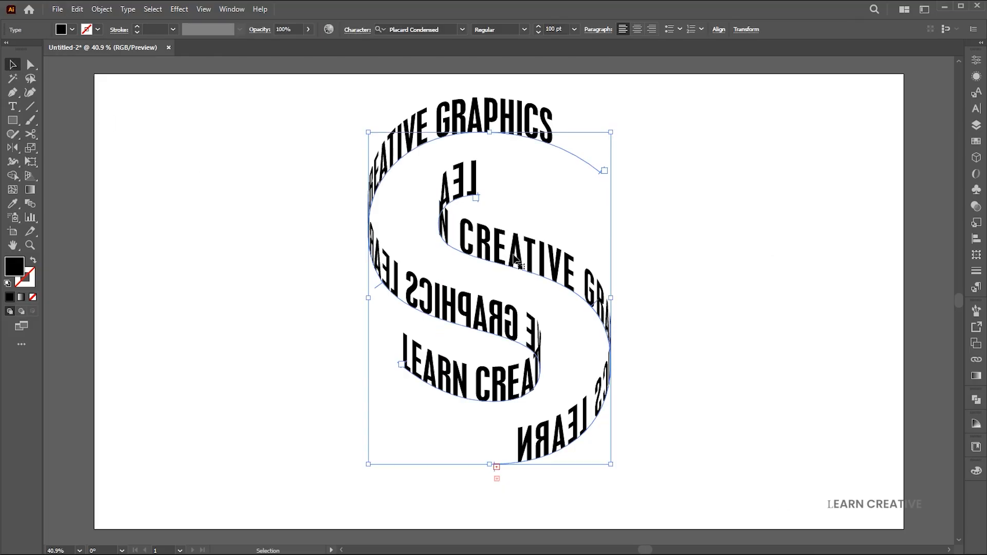
right_click(518, 264)
left_click(561, 391)
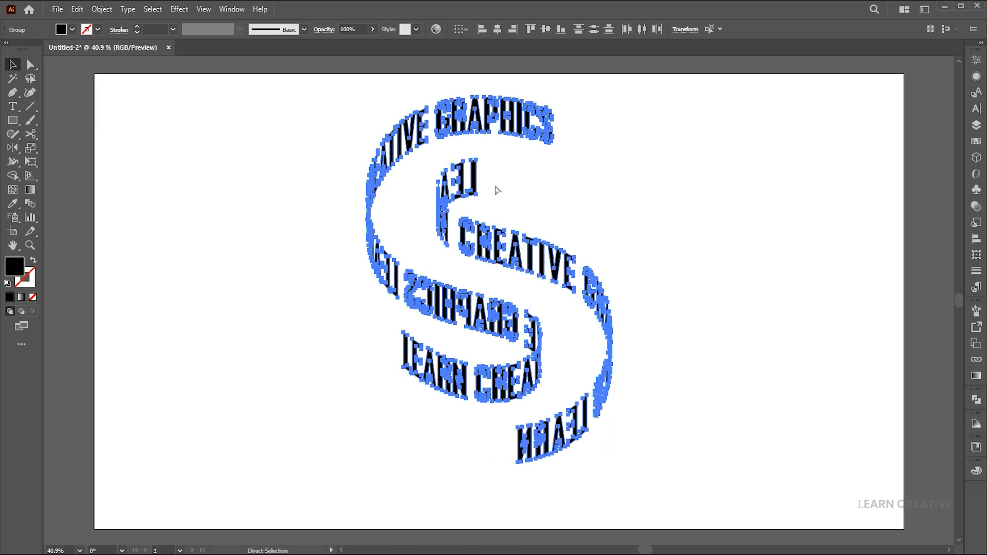
- Group the outlined S lettering and center it horizontally and vertically on the artboard
right_click(477, 226)
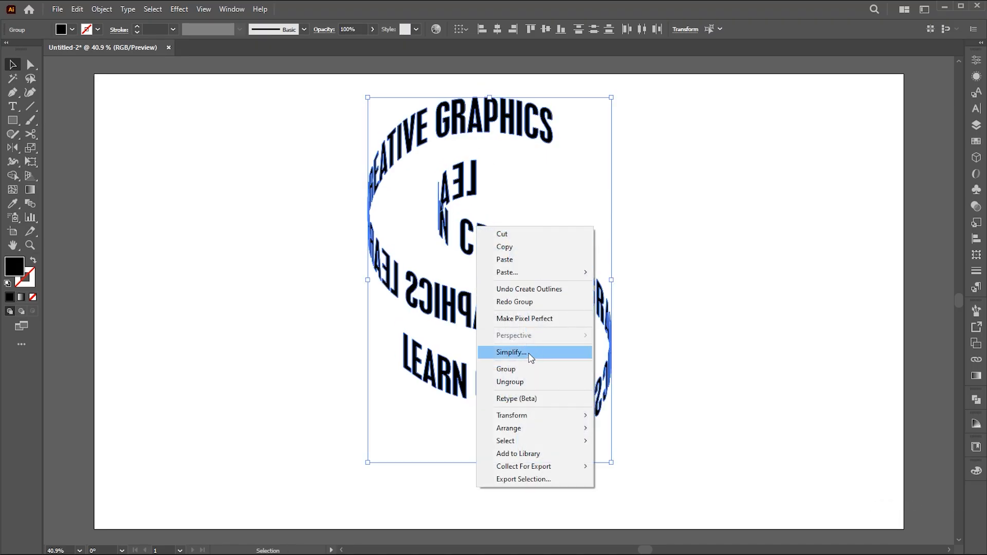
left_click(529, 369)
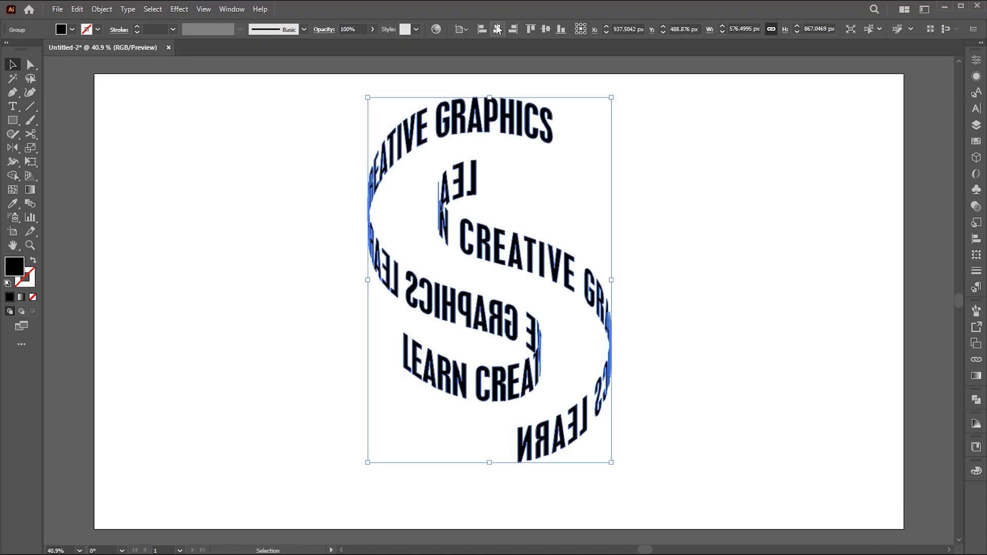
left_click(498, 29)
left_click(547, 30)
left_click(696, 205)
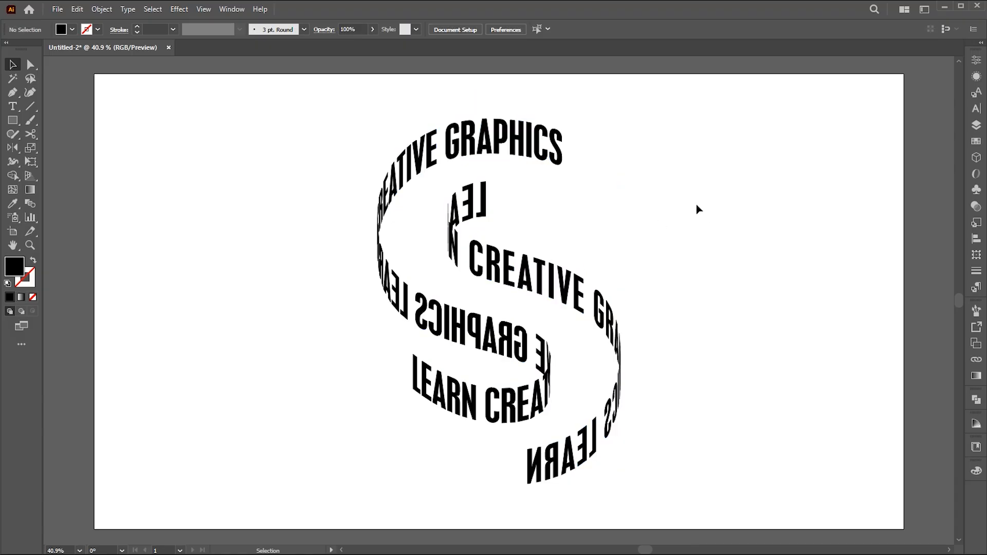
- Add a "typography" heading beside the upper part of the S and convert it to uppercase
key("t")
left_click(605, 208)
type("T")
type("ypography")
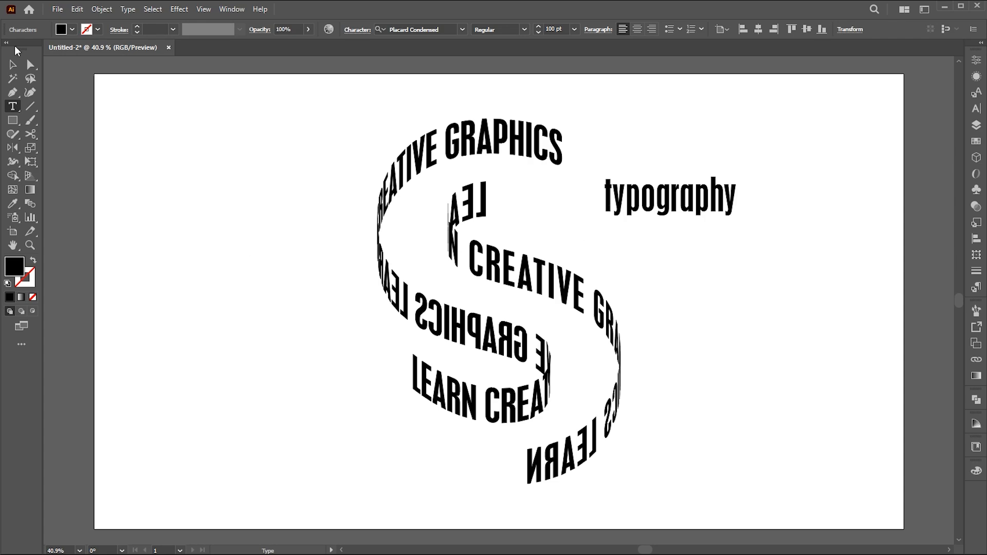
left_click(13, 64)
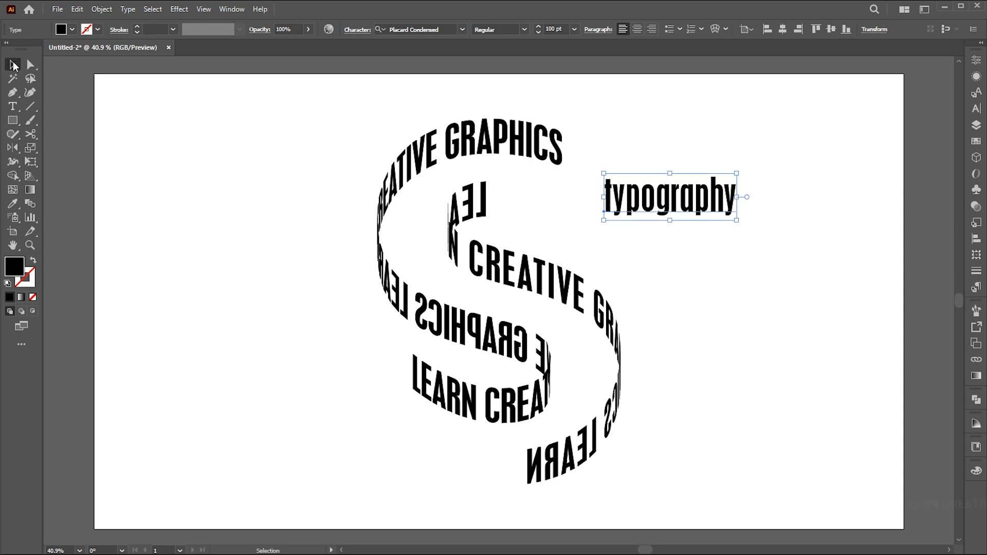
left_click(128, 9)
mouse_move(205, 186)
left_click(317, 190)
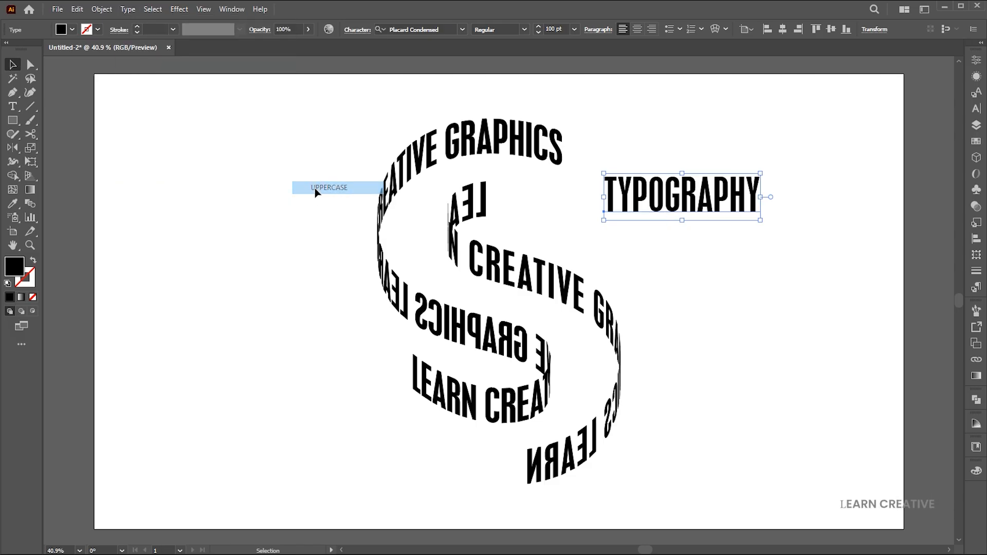
- Set the TYPOGRAPHY heading's font to Gotham Bold
left_click(417, 26)
type("gotha")
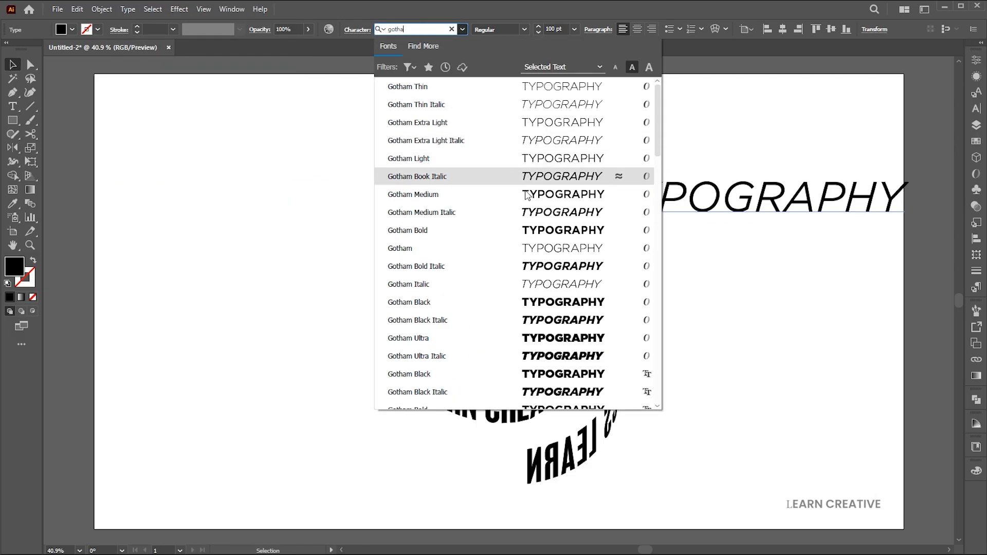
left_click(530, 231)
key("Escape")
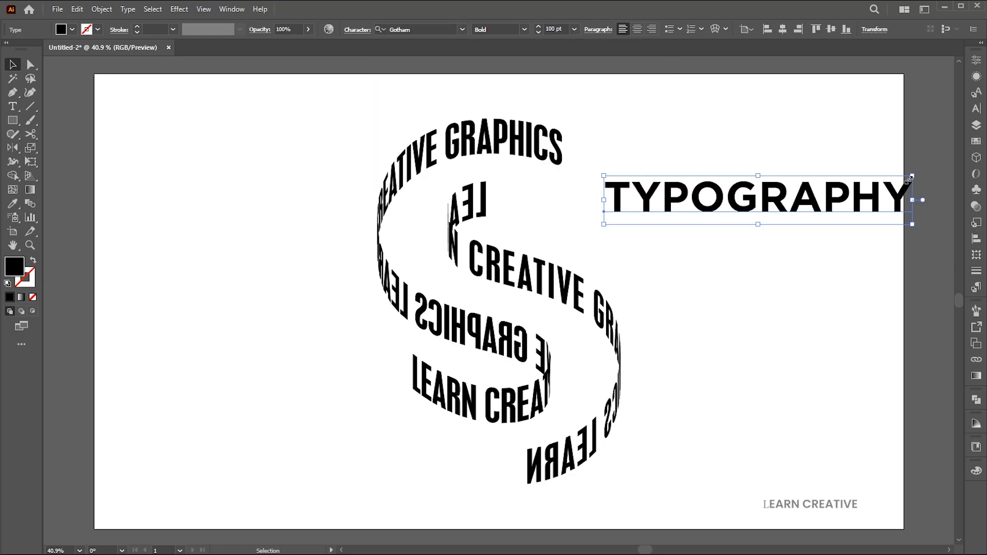
- Fill the heading with gray A0A0A0 and scale it down to a small title inside the S's upper opening
double_click(14, 266)
type("A0A0A0")
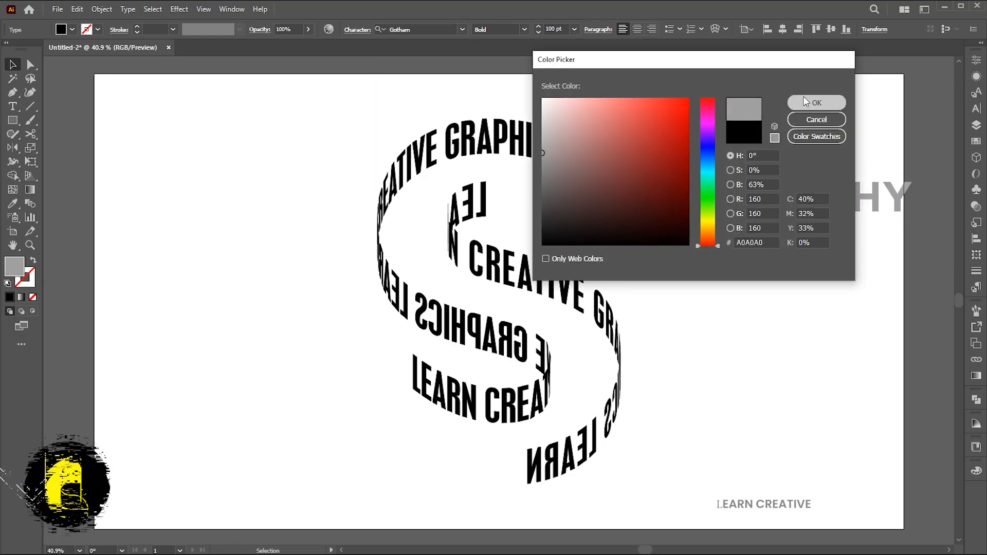
left_click(806, 103)
left_click_drag(916, 225, 577, 189)
- Draw a text area with Lorem ipsum placeholder text in Gotham Light below the heading and set it to 16 pt
left_click(15, 107)
left_click_drag(536, 199, 782, 249)
left_click(555, 29)
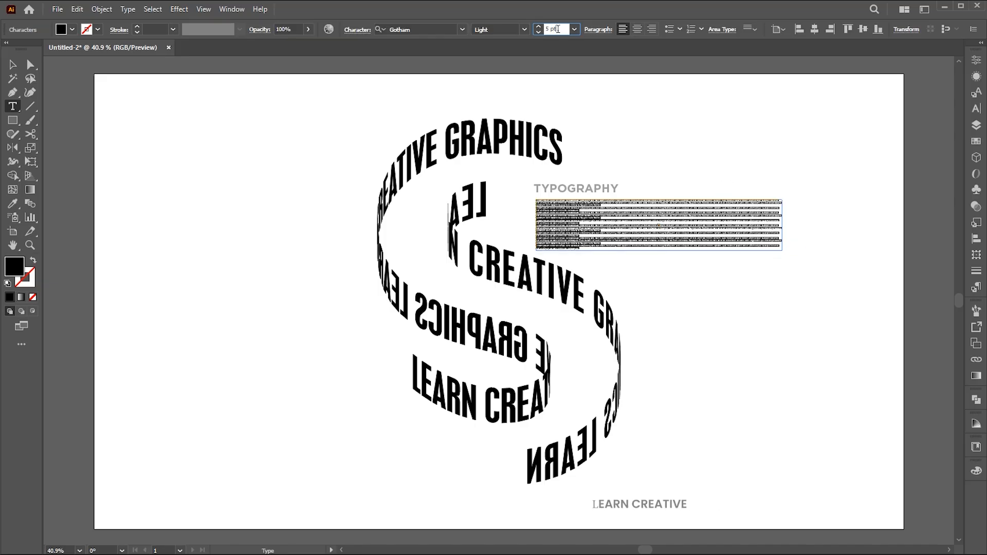
type("16")
key("Return")
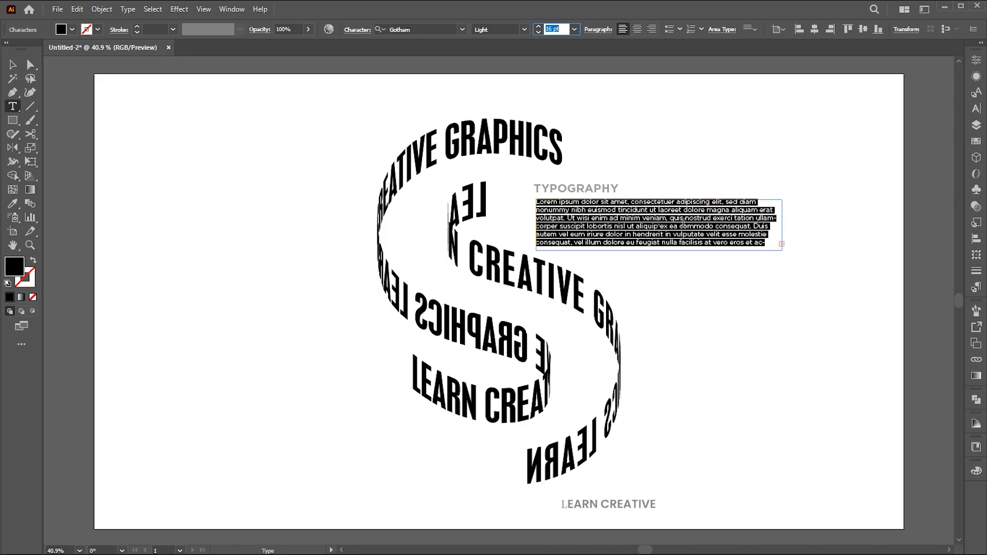
- Delete the placeholder text that follows "dolor in hendrerit in"
left_click_drag(674, 233, 843, 256)
key("BackSpace")
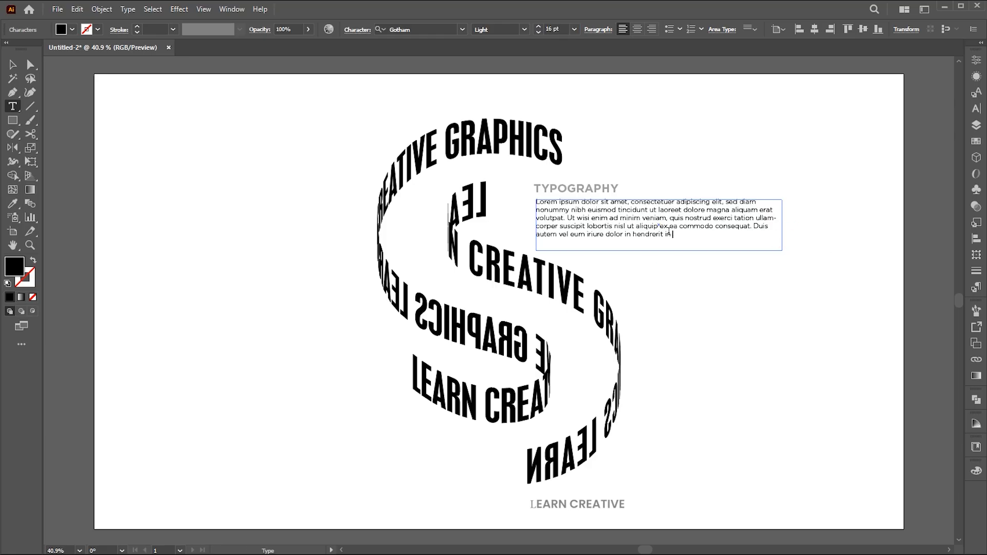
left_click(10, 64)
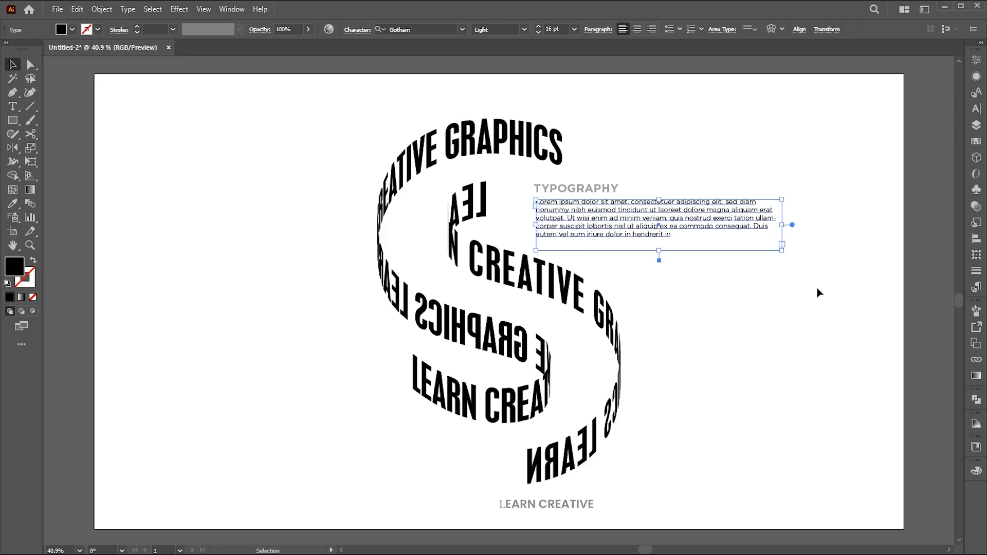
- Give the paragraph the heading's gray fill and refit it in a slightly wider text area at 15 pt
key("i")
left_click(624, 188)
key("v")
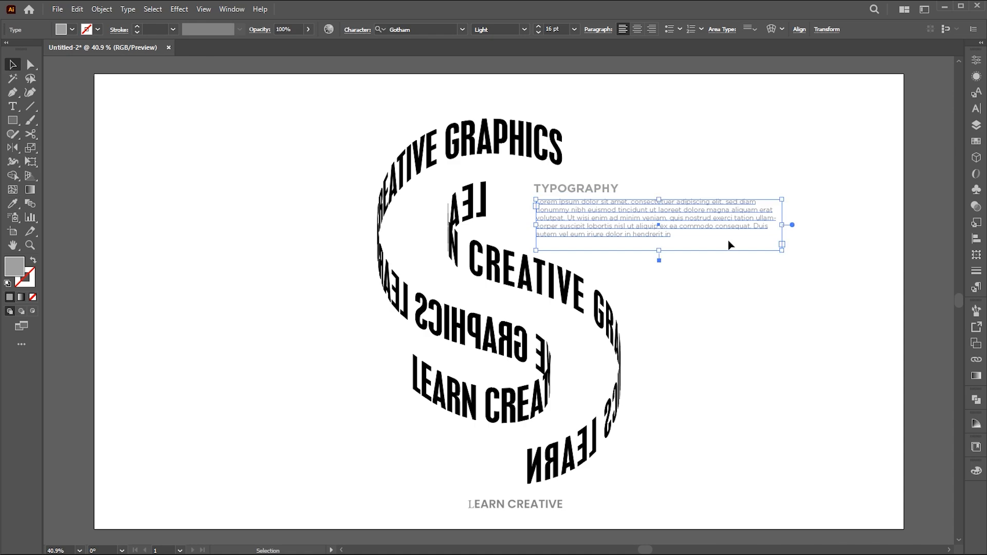
left_click_drag(781, 228, 801, 225)
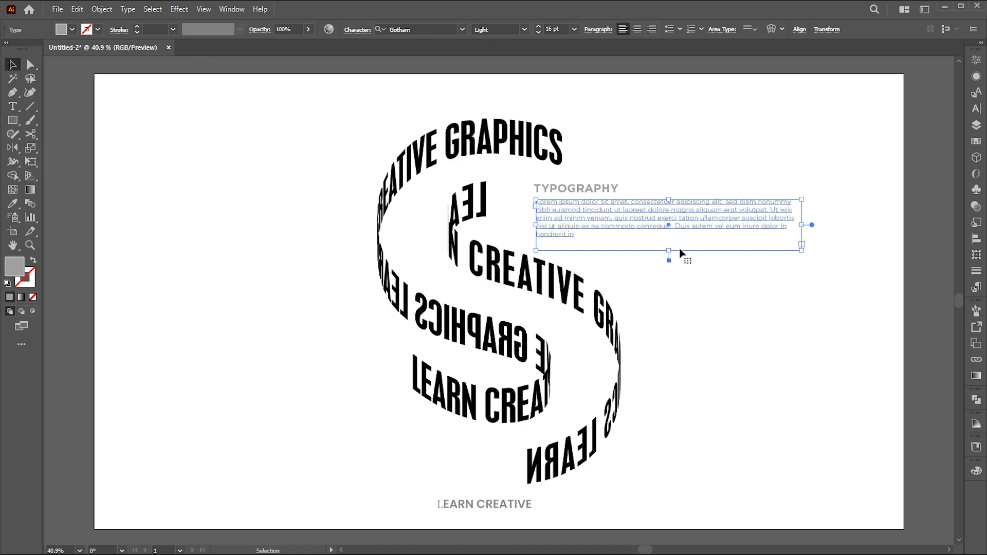
scroll(559, 30, "down", 1)
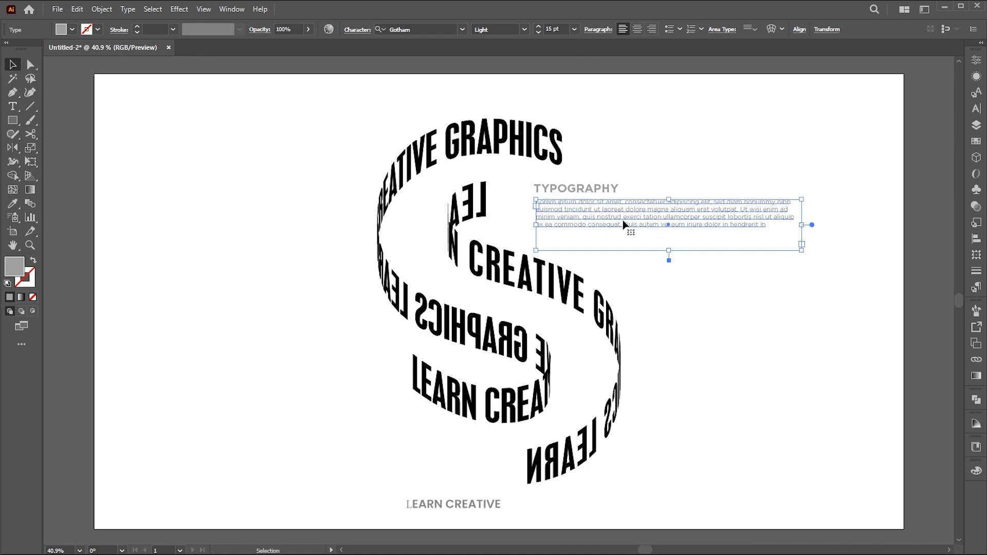
- Duplicate the heading and paragraph together to the area beside the lower end of the S
left_click(607, 190, "shift")
left_click_drag(667, 214, 387, 477)
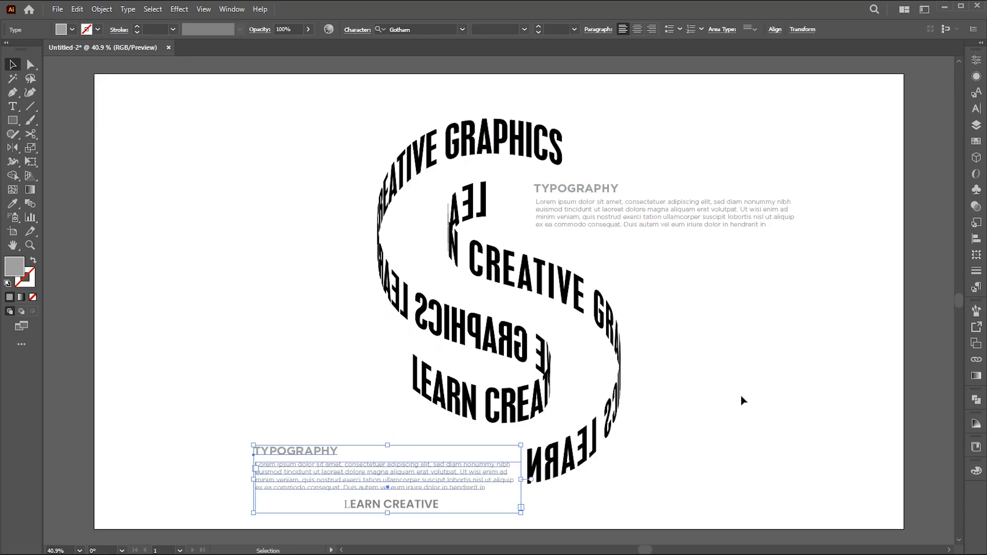
left_click(681, 399)
- Move the duplicated heading over to the paragraph's right end and right-align the duplicated paragraph
left_click_drag(298, 463, 478, 469)
left_click(499, 478, "shift")
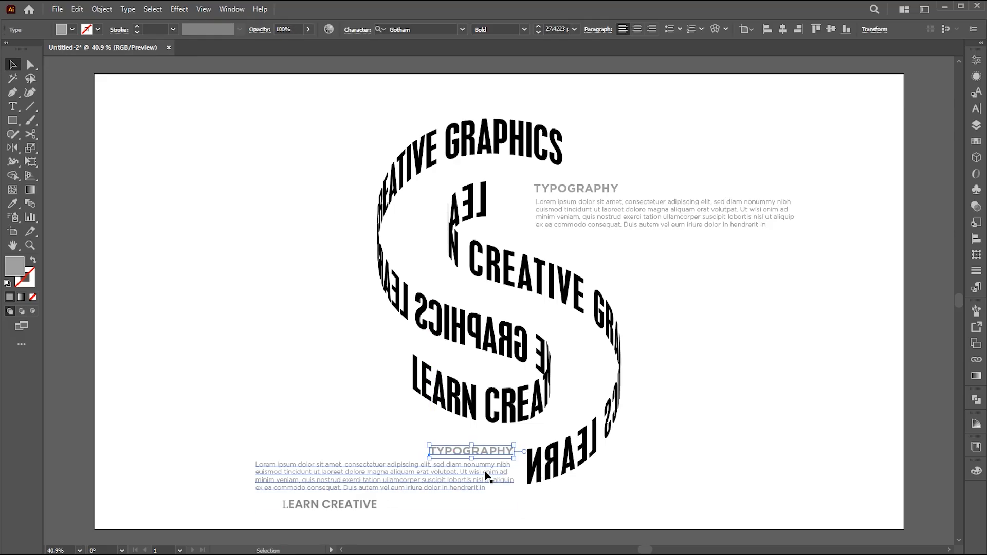
left_click(485, 475)
left_click(652, 29)
- Shorten the duplicated paragraph by deleting the text after "Ut wisi enim ad minim veniam, quis"
key("t")
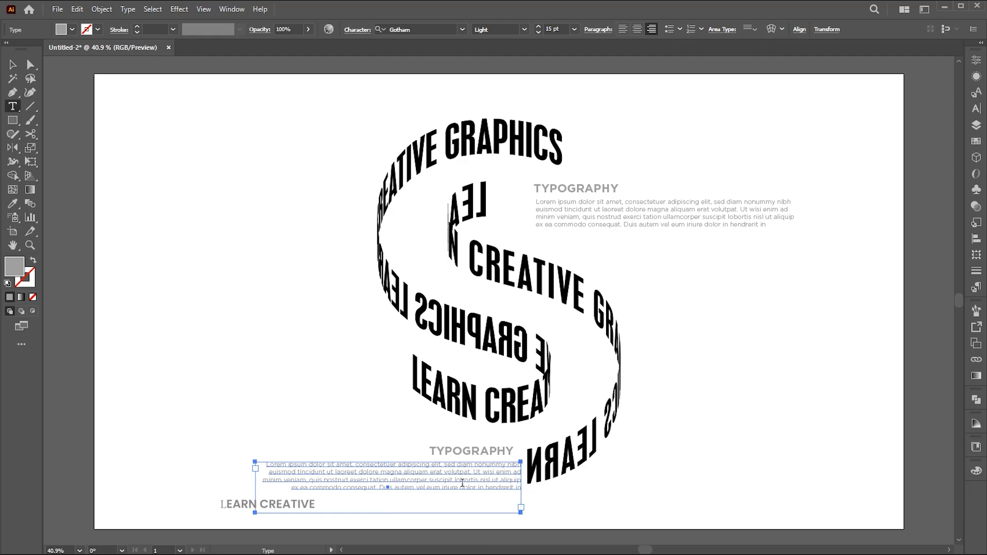
left_click_drag(521, 488, 322, 481)
key("BackSpace")
key("Escape")
- Narrow the lower paragraph's text area and line its right edge up with the heading above it
left_click_drag(259, 490, 323, 490)
left_click_drag(509, 474, 502, 470)
left_click(751, 428)
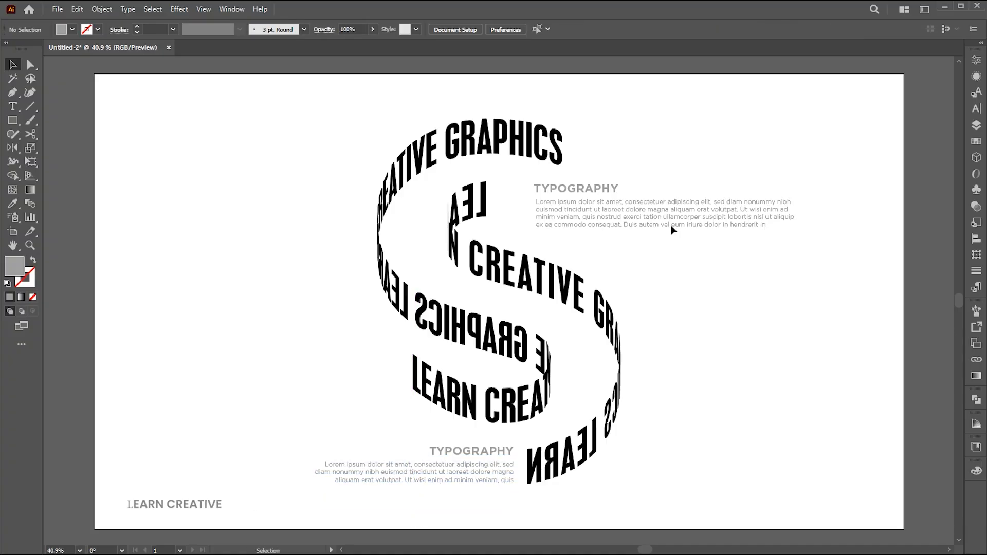
- Move the upper heading and paragraph slightly down and closer to the S
mouse_move(631, 229)
left_mouse_down()
mouse_move(637, 236)
mouse_move(622, 236)
left_mouse_up()
left_click(731, 314)
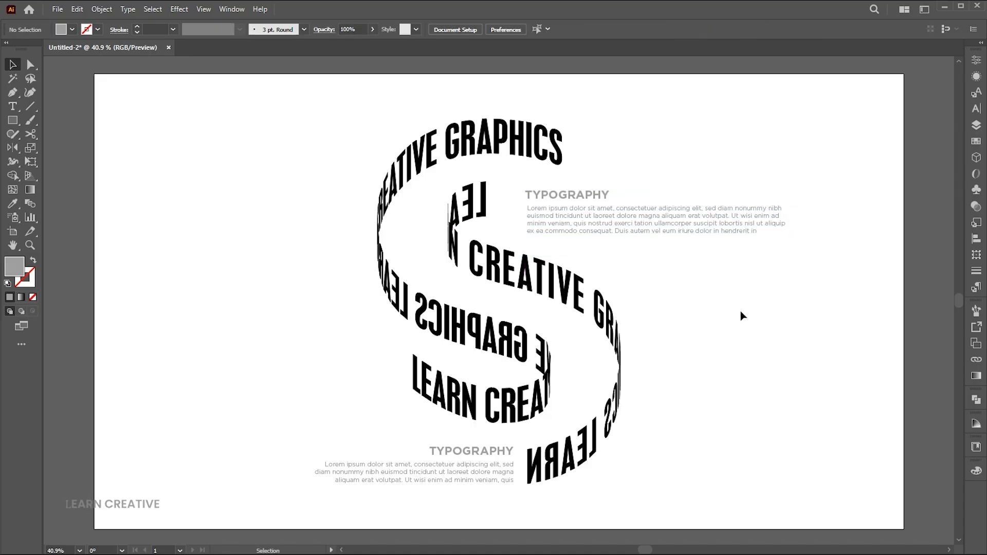
- Scale the lower TYPOGRAPHY heading and its paragraph down slightly together, keeping their right edge beside the S
left_click(479, 454)
left_click(491, 481, "shift")
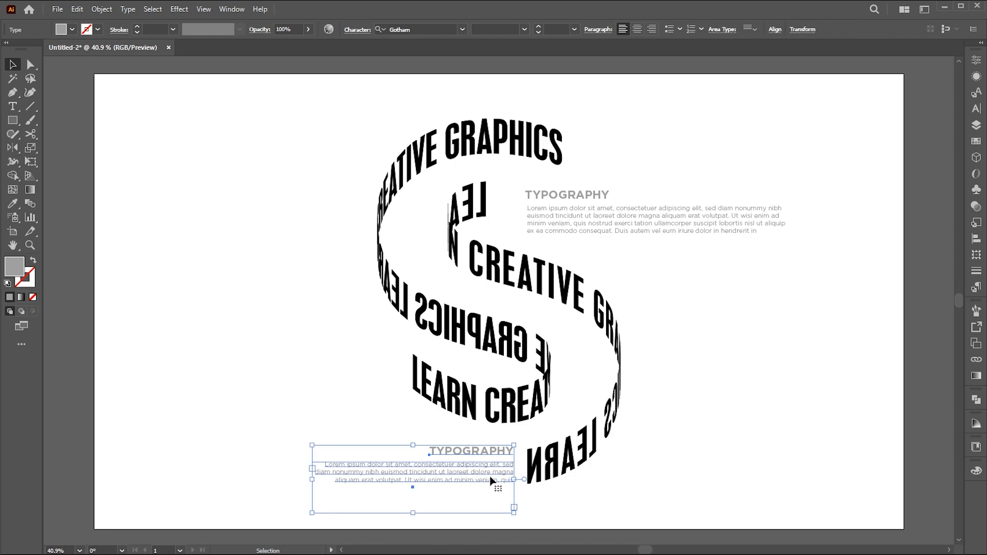
left_click_drag(312, 446, 329, 451)
left_click(763, 494)
- Duplicate the S lettering group straight down, offset by about one letter height so it overlaps the original
left_click_drag(733, 371, 725, 371)
left_click(522, 273)
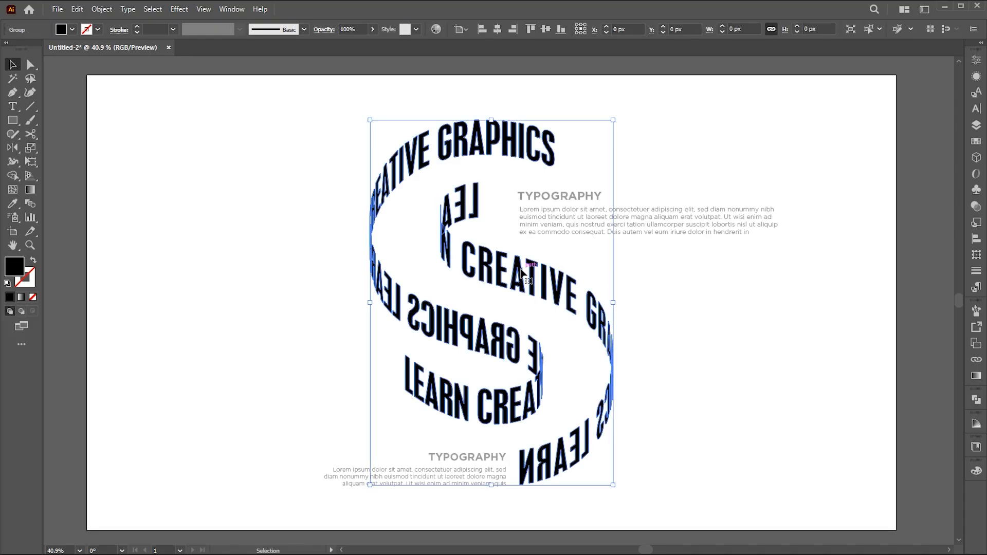
left_click_drag(477, 210, 484, 245)
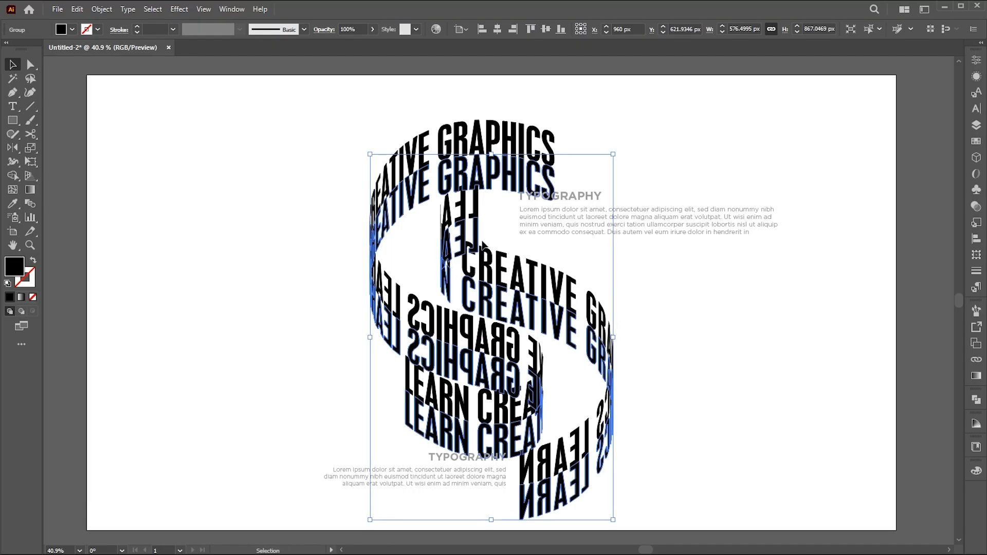
- Fill the duplicated S lettering with a white-to-black linear gradient at a 90° angle
left_click(977, 378)
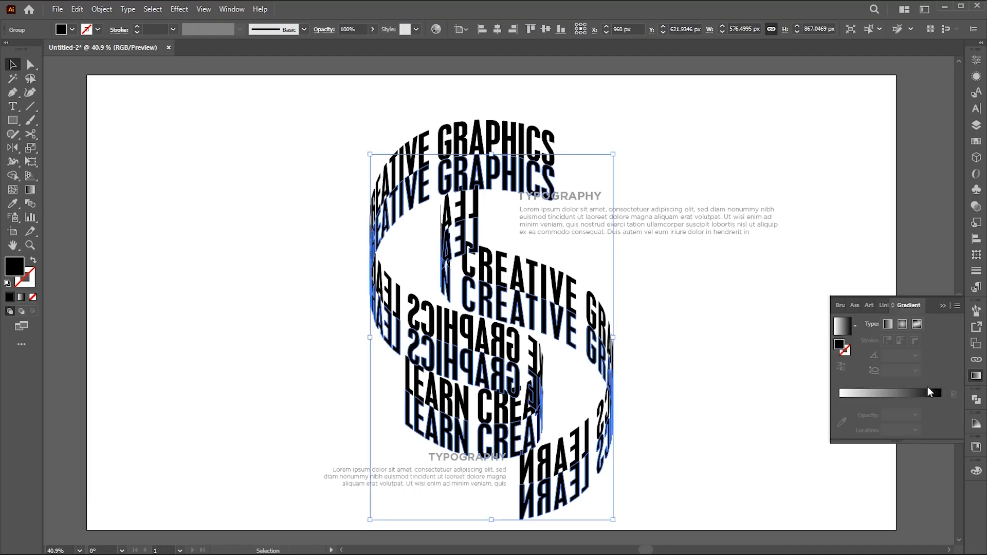
left_click(842, 327)
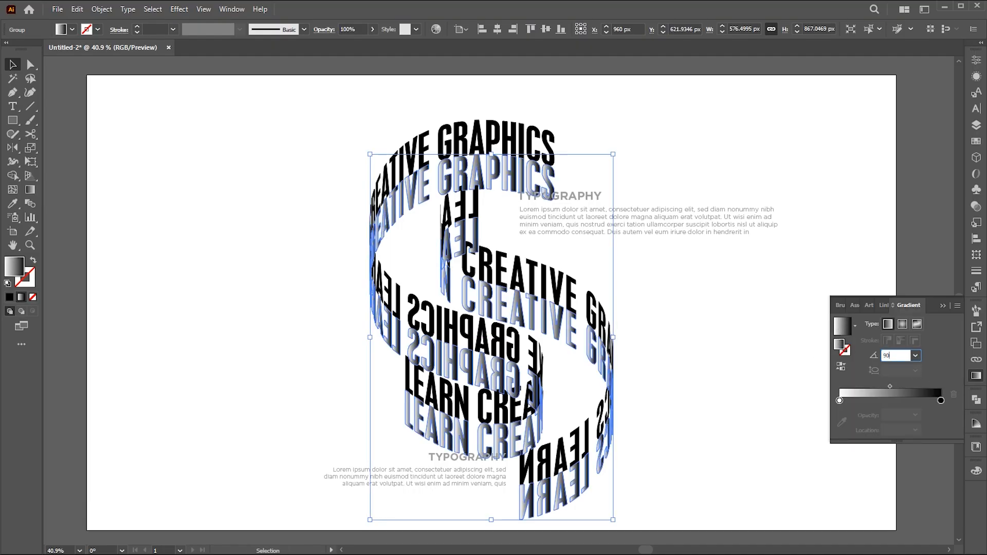
type("90")
key("Return")
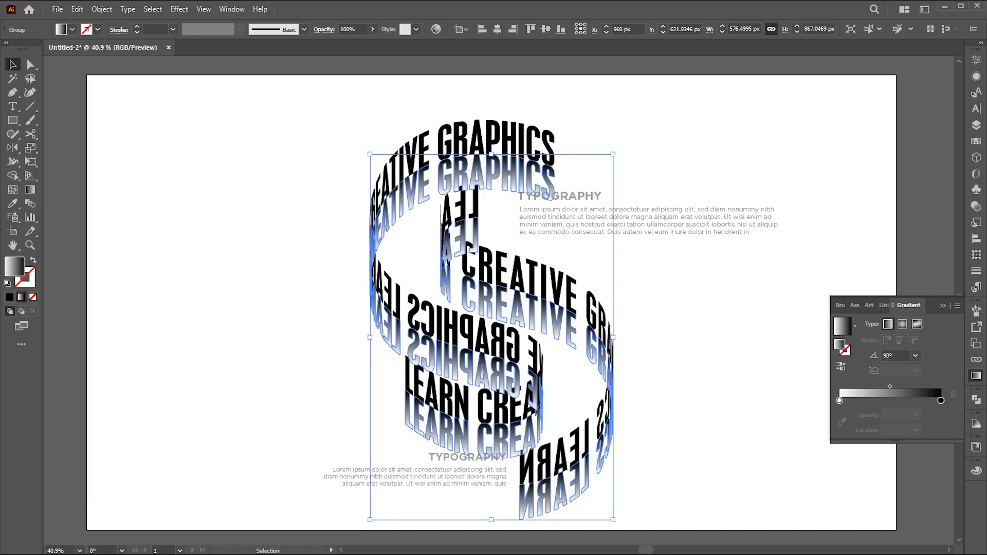
- Set the gradient's white stop to 0% opacity and its black stop to 20%, and deselect the lettering
left_click(839, 401)
type("0")
key("Return")
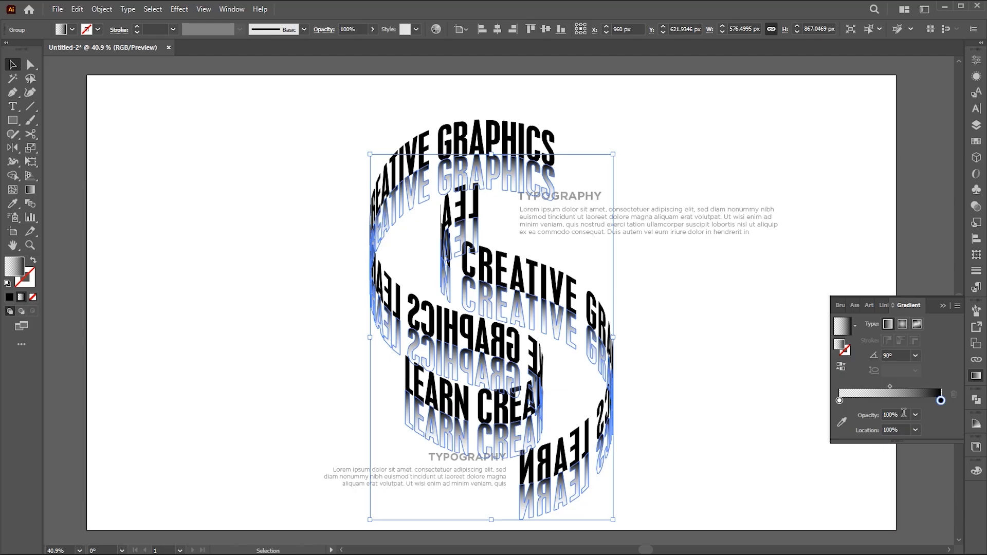
type("20")
key("Return")
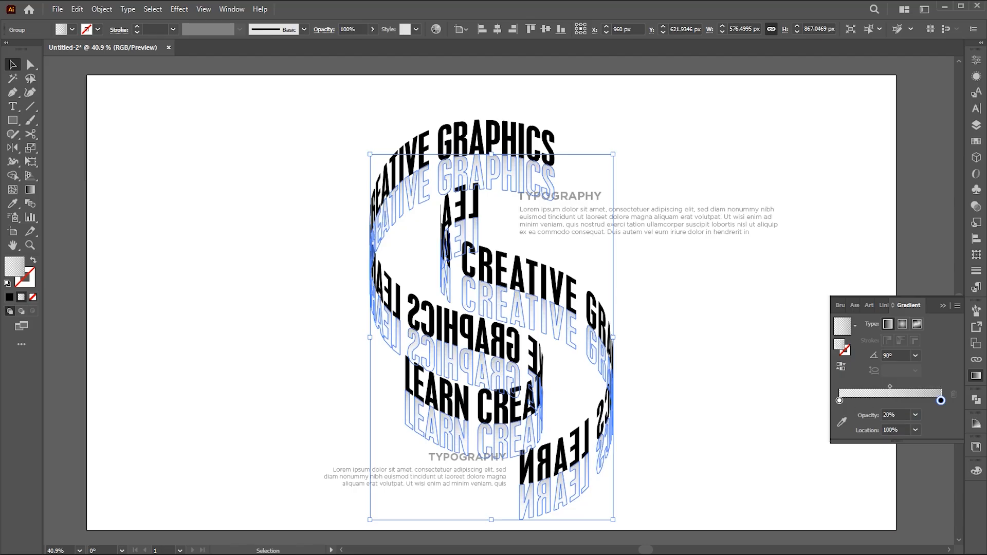
left_click(944, 305)
left_click(782, 322)
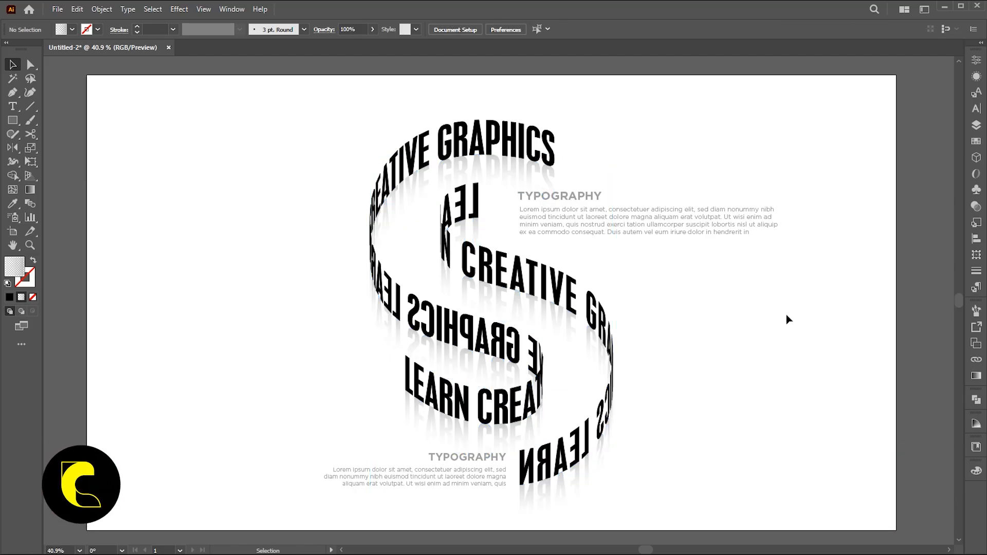